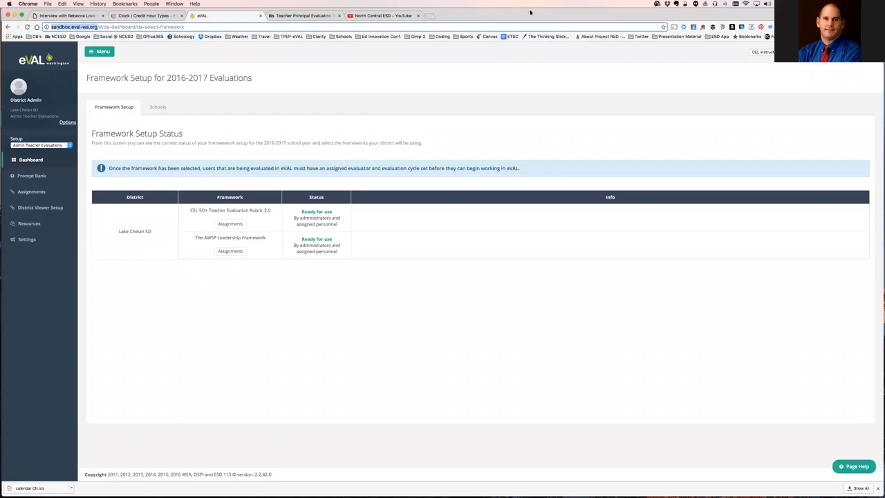
Open the CEL 5D+ teacher Assignments Summary showing 4 schools and 104 assigned teachers.
left_click(543, 56)
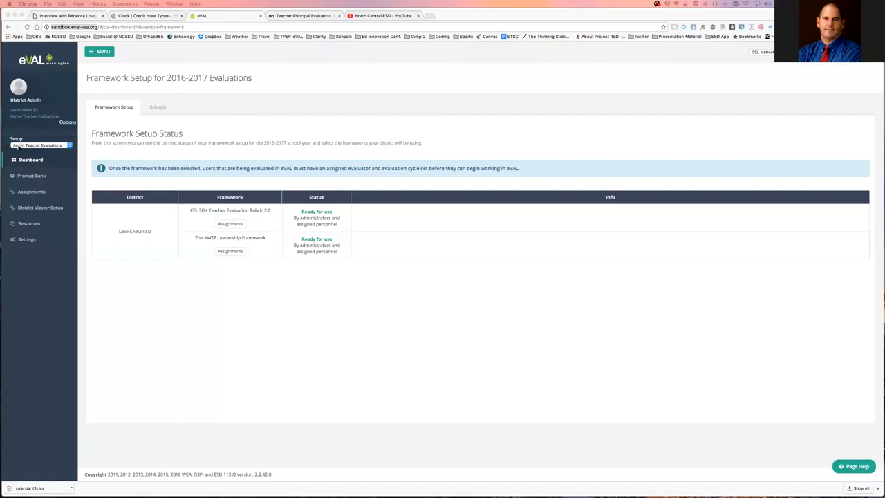
left_click(20, 146)
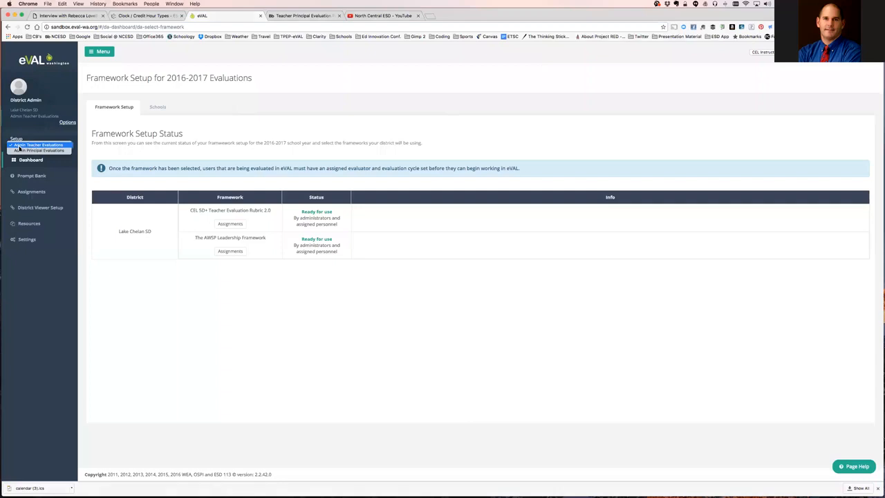
left_click(20, 146)
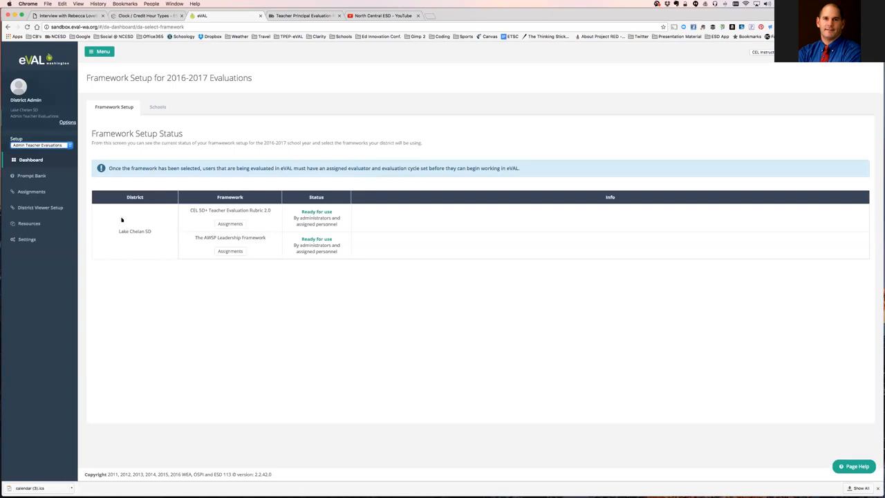
left_click(234, 226)
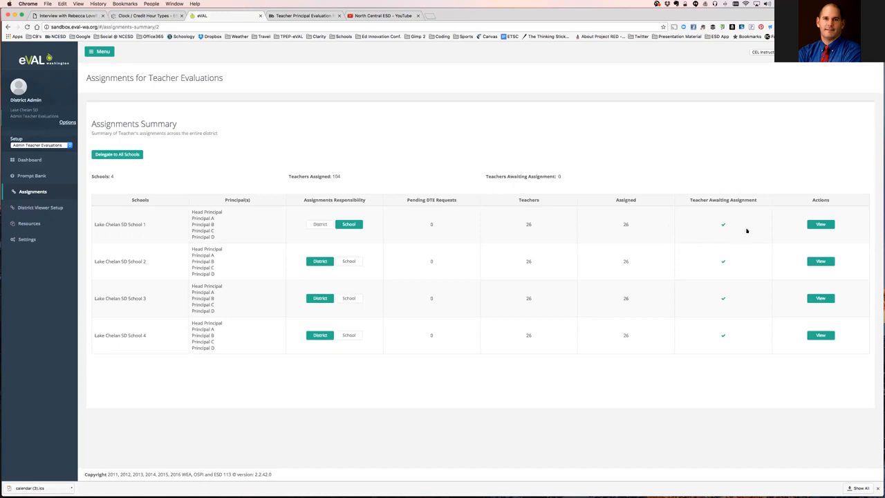
View Lake Chelan SD School 1's Teacher Assignments and review each teacher's evaluation type and evaluator.
left_click(821, 225)
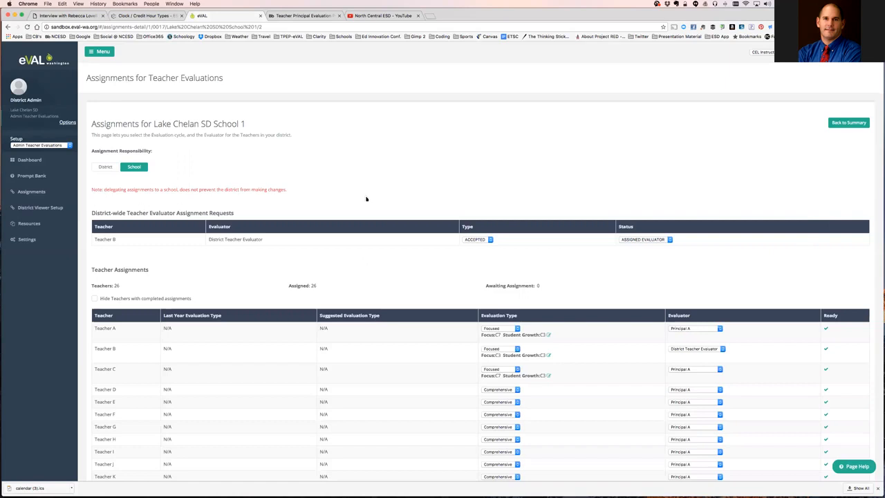
scroll(366, 199, "down", 3)
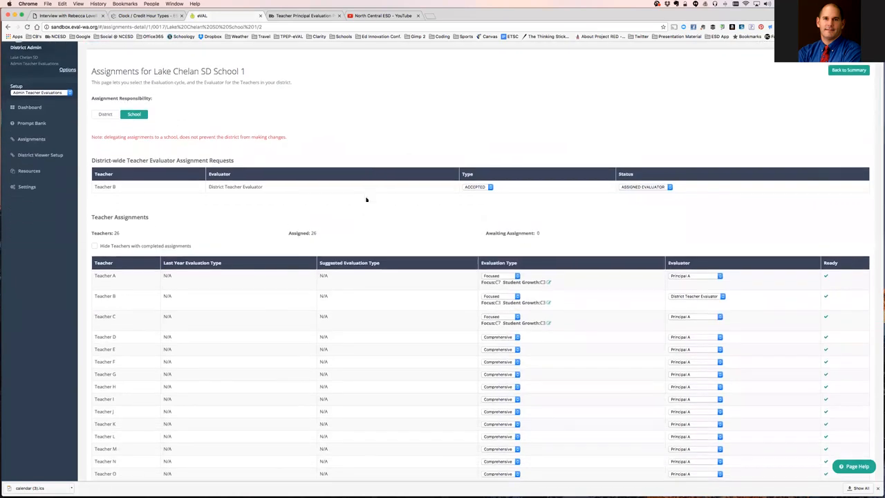
scroll(367, 200, "down", 1)
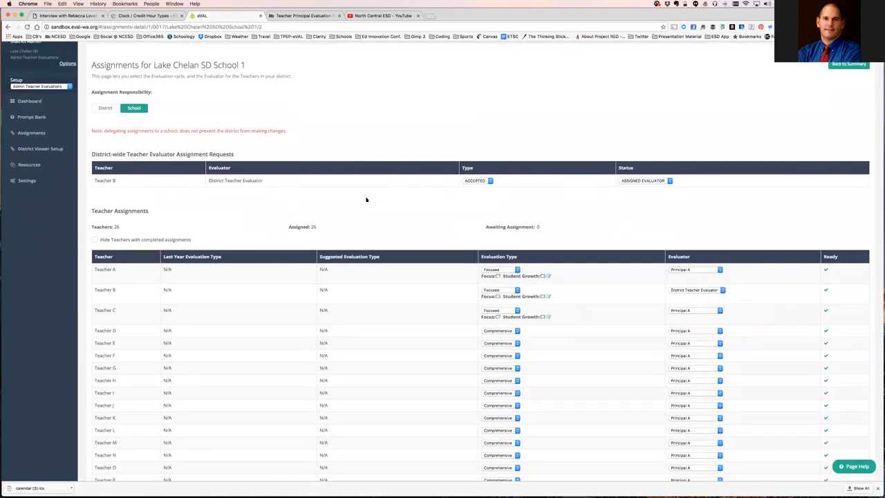
scroll(367, 199, "down", 6)
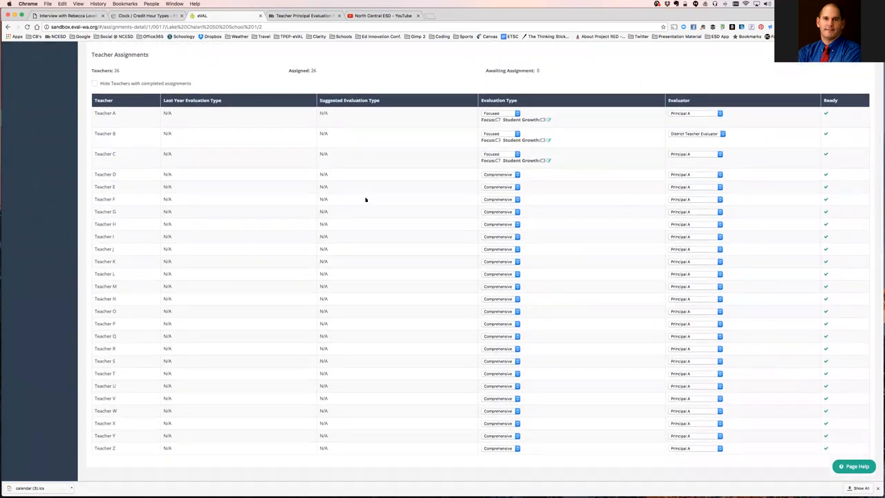
scroll(365, 200, "up", 6)
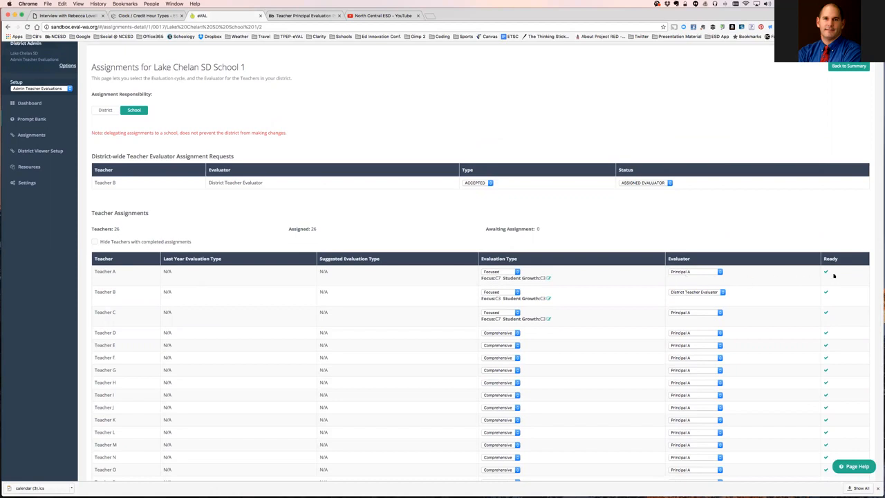
scroll(800, 291, "down", 2)
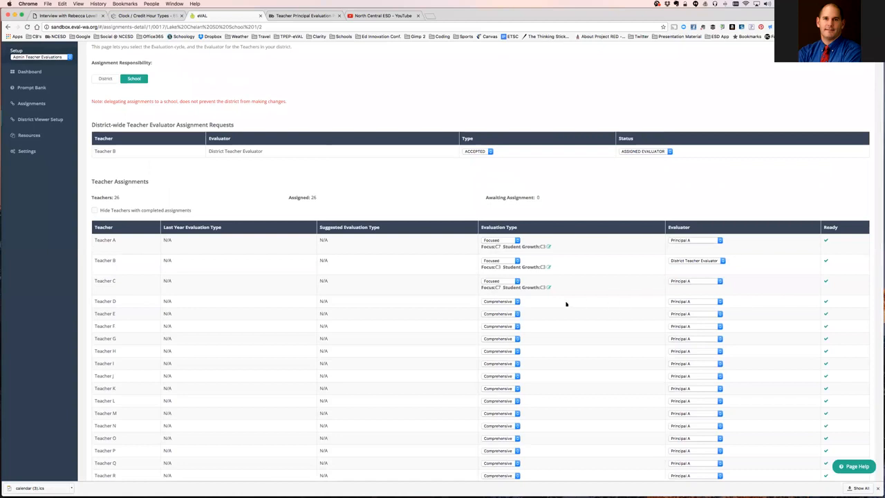
Switch Teacher D to a Focused evaluation on criterion C3, keeping Principal A as evaluator.
left_click(517, 302)
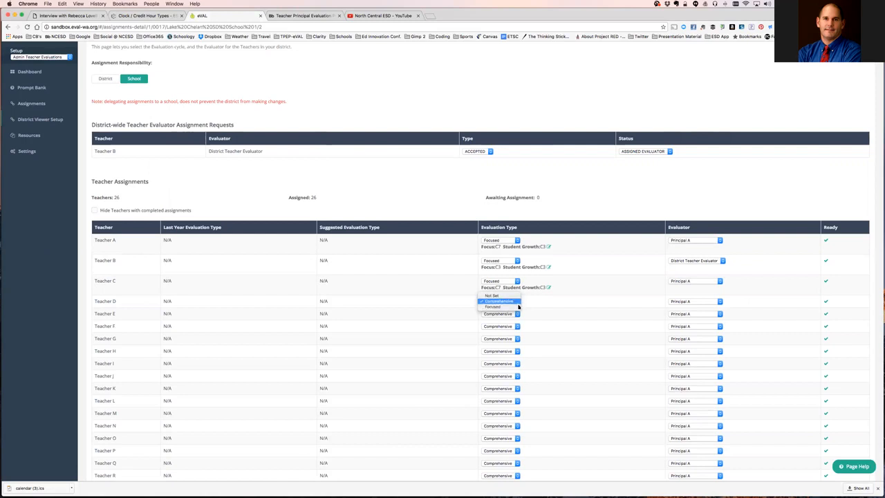
left_click(541, 307)
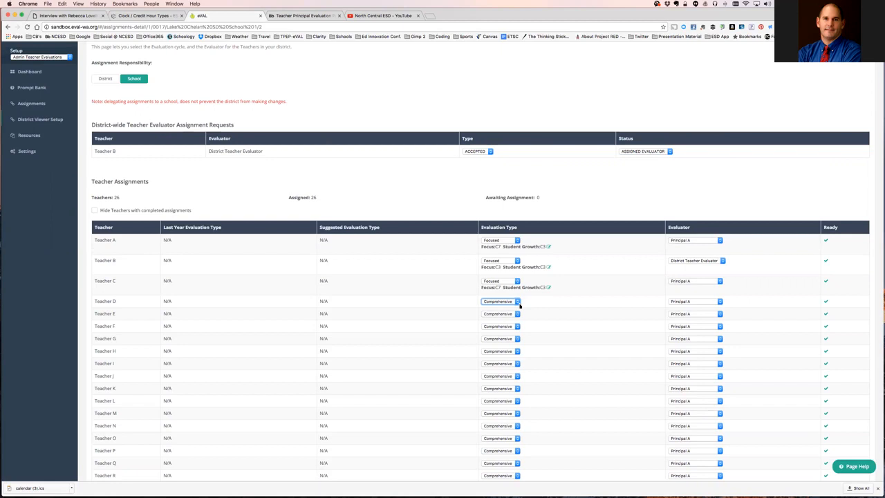
left_click(519, 305)
left_click(513, 310)
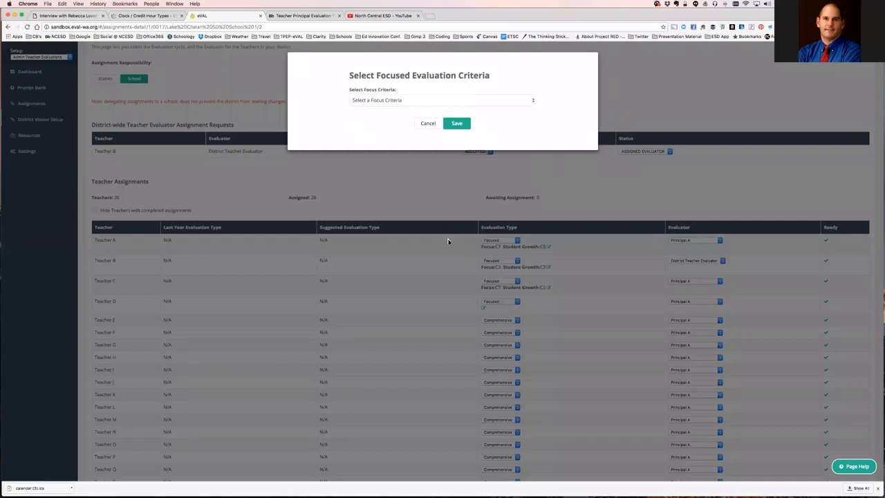
left_click(391, 101)
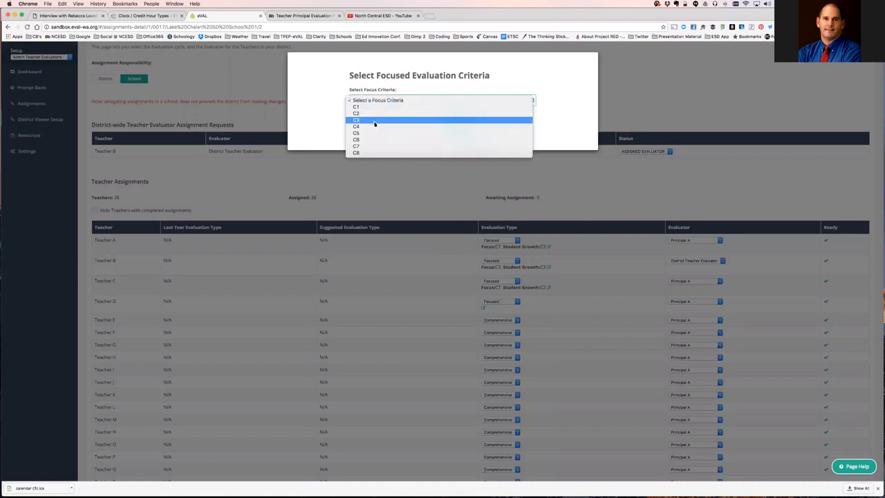
left_click(375, 121)
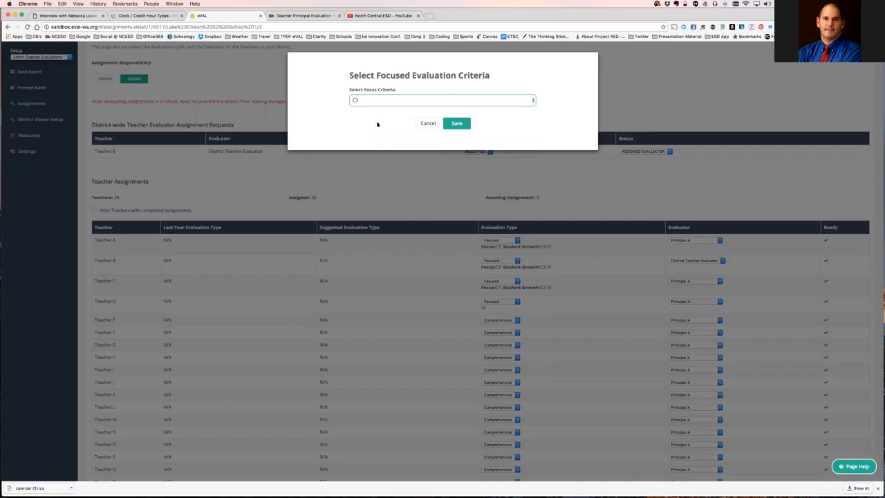
left_click(464, 126)
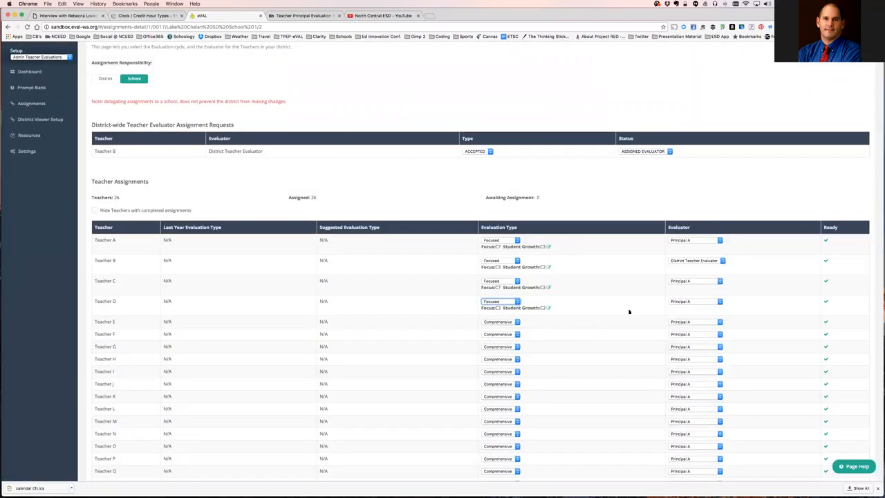
left_click(720, 302)
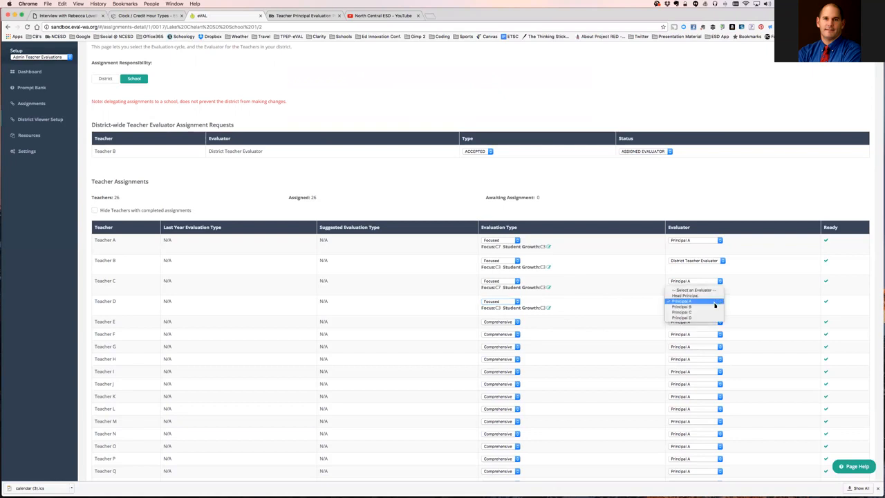
left_click(715, 303)
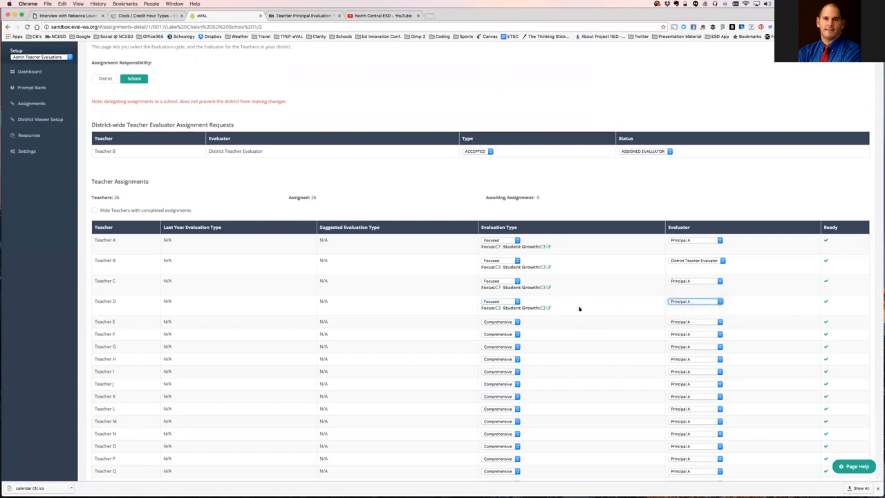
Change Teacher D's focus criterion to C7, with C3 as the student growth criterion.
left_click(549, 309)
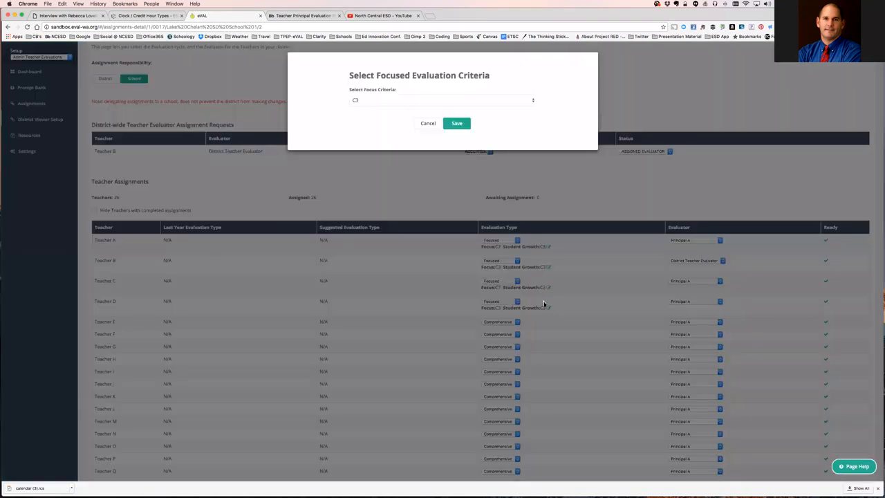
left_click(445, 103)
left_click(433, 128)
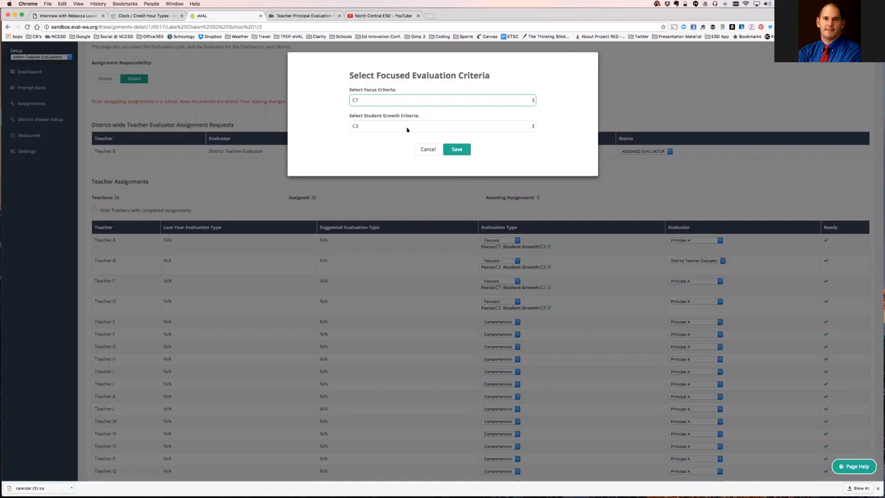
left_click(408, 127)
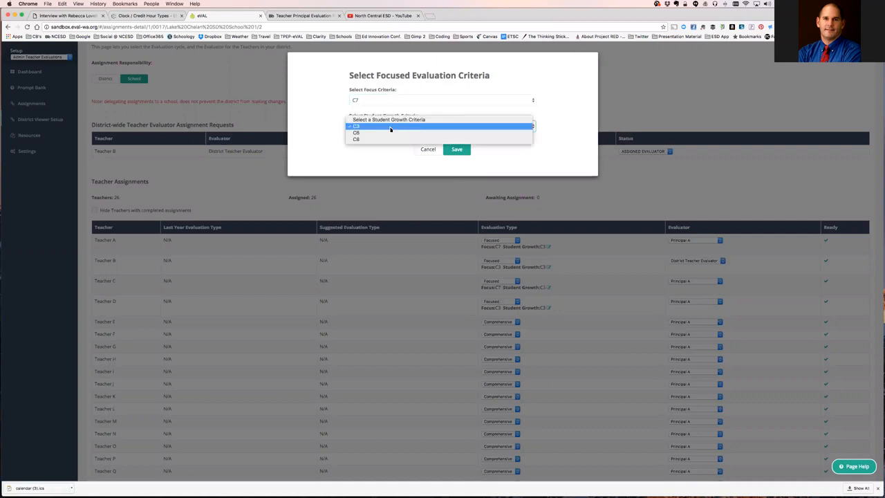
left_click(371, 129)
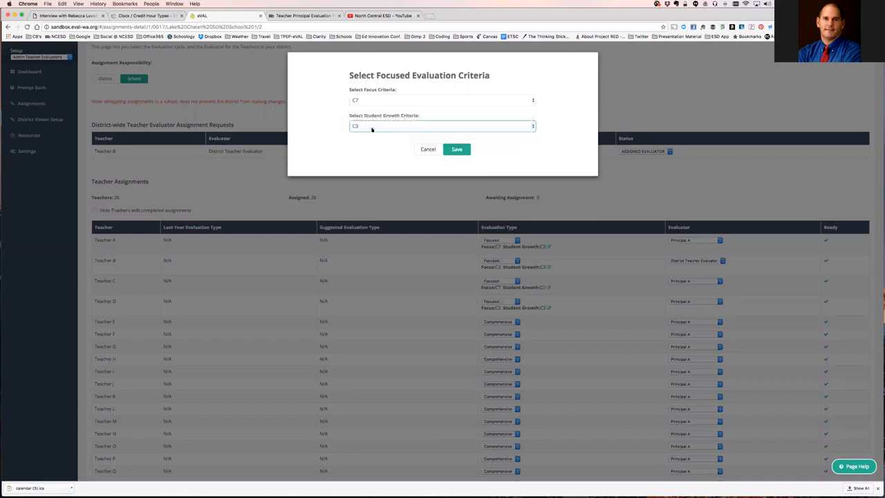
Save Teacher D's Focus C7 / Student Growth C3 criteria and confirm all 26 teachers are assigned.
left_click(457, 150)
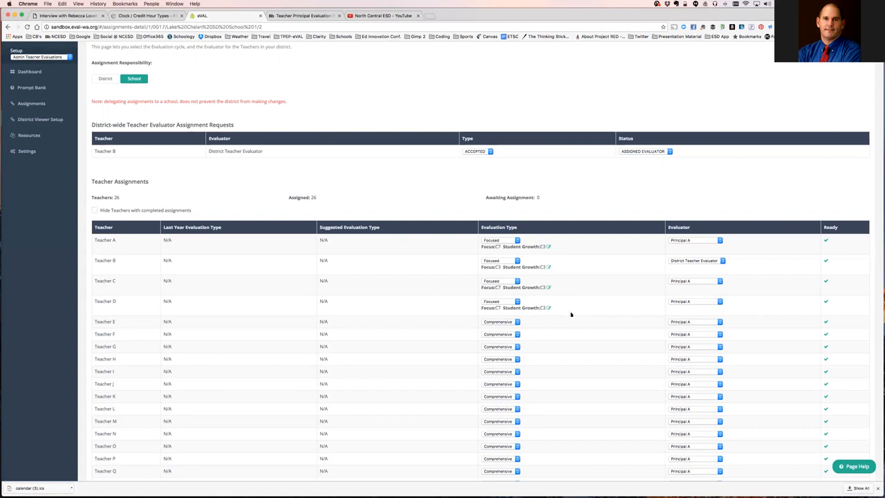
scroll(571, 315, "down", 3)
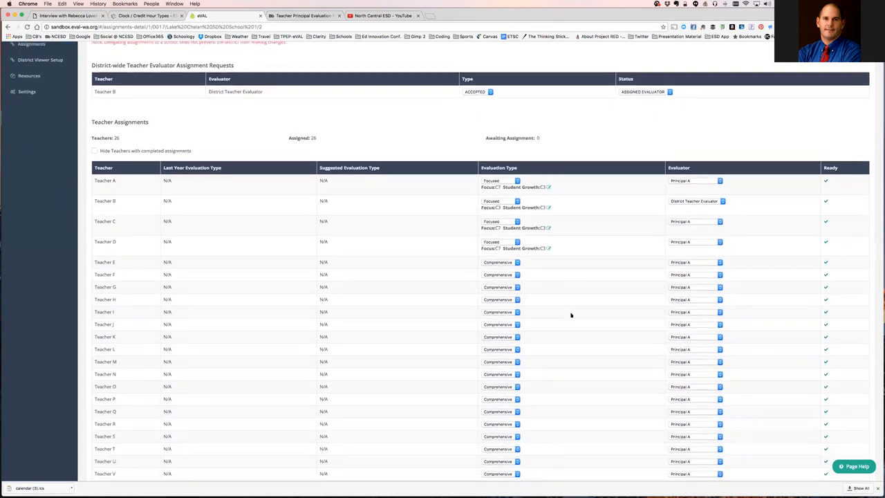
scroll(571, 316, "down", 2)
scroll(570, 315, "up", 4)
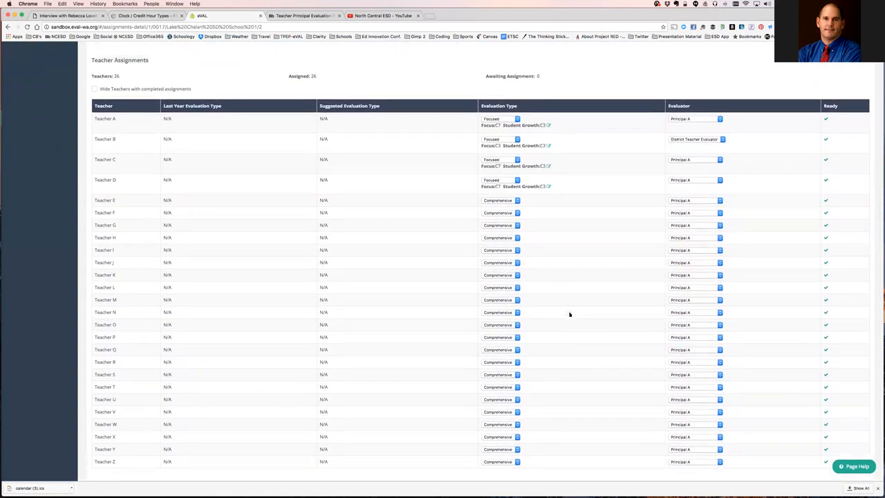
scroll(570, 315, "up", 2)
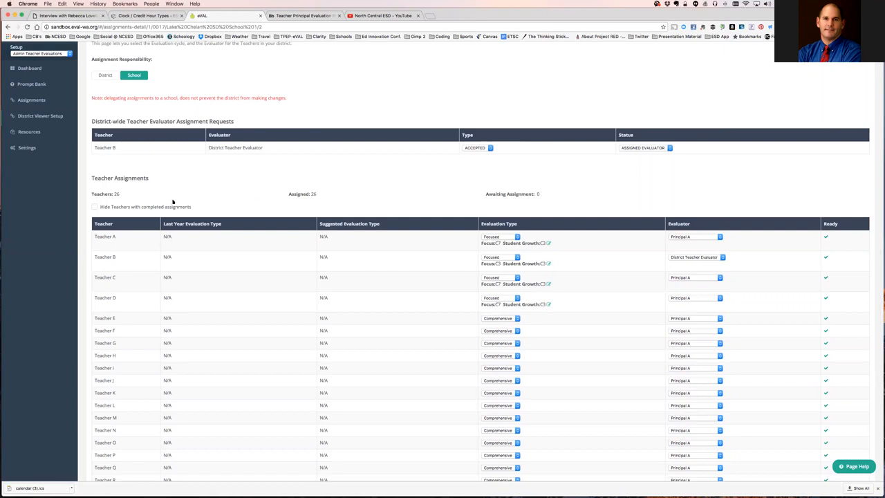
Toggle 'Hide Teachers with completed assignments' on and off, then go to Safari's eVAL login page.
left_click(96, 208)
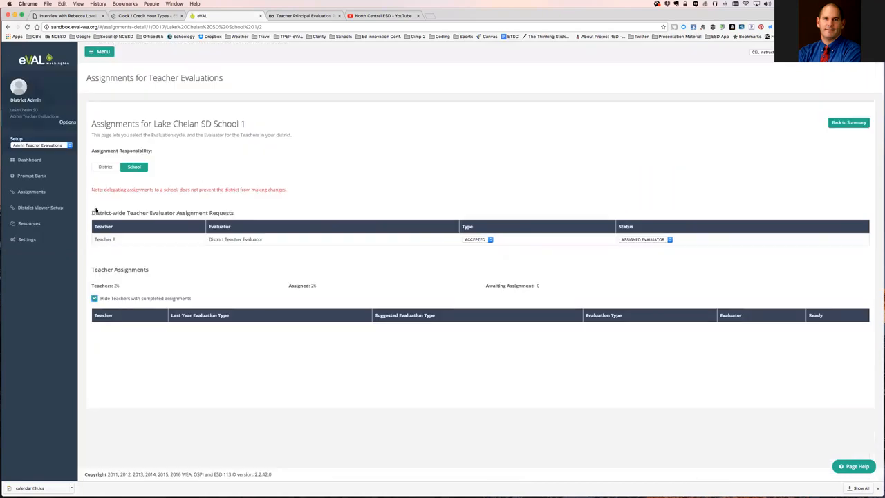
left_click(95, 299)
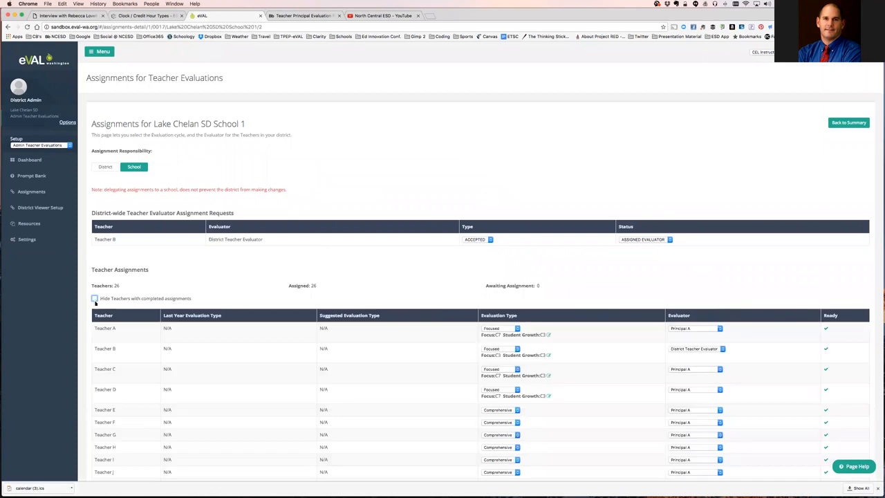
scroll(117, 283, "down", 1)
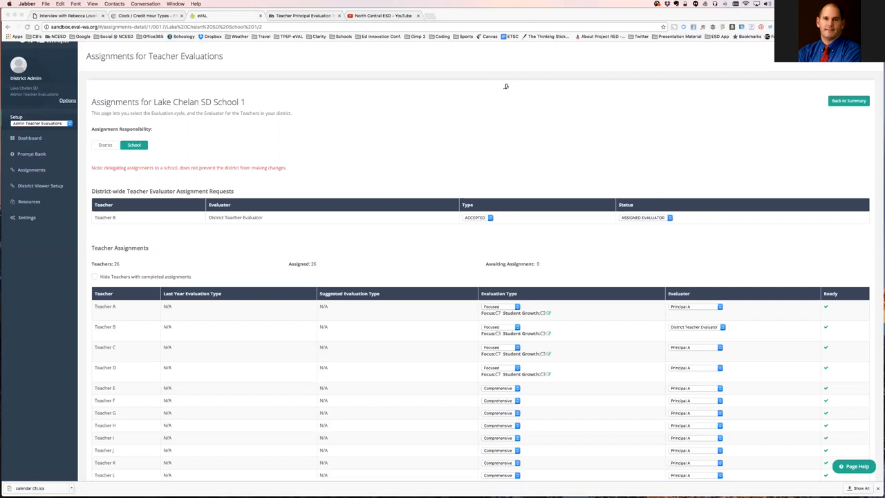
key("super+Tab")
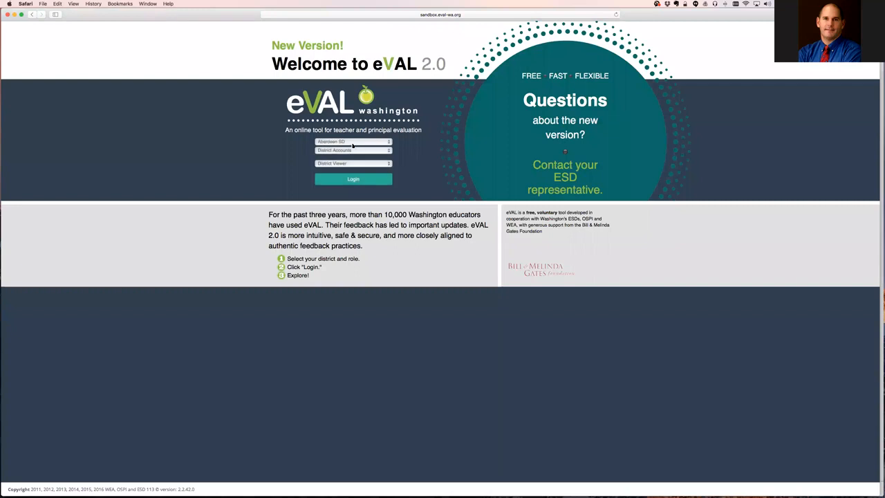
Log in to Lake Chelan SD as District Teacher Evaluator to see Teacher B's Focused C3 status.
left_click(352, 144)
scroll(353, 253, "down", 10)
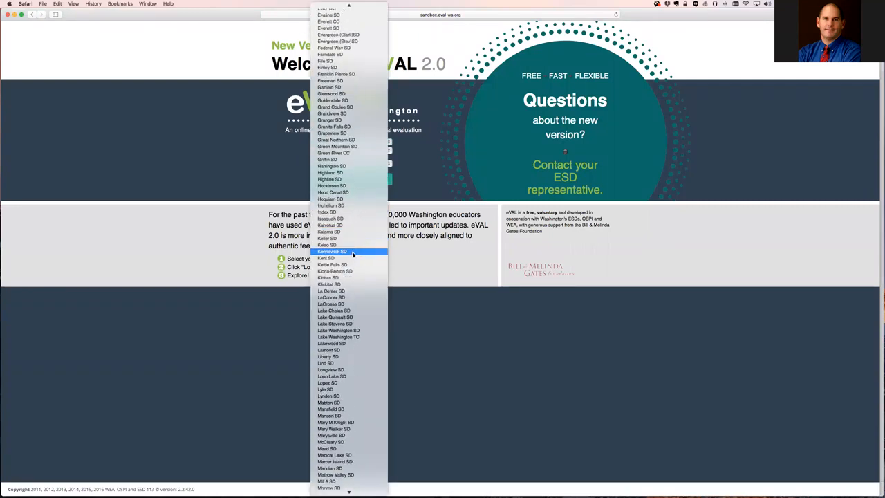
left_click(336, 311)
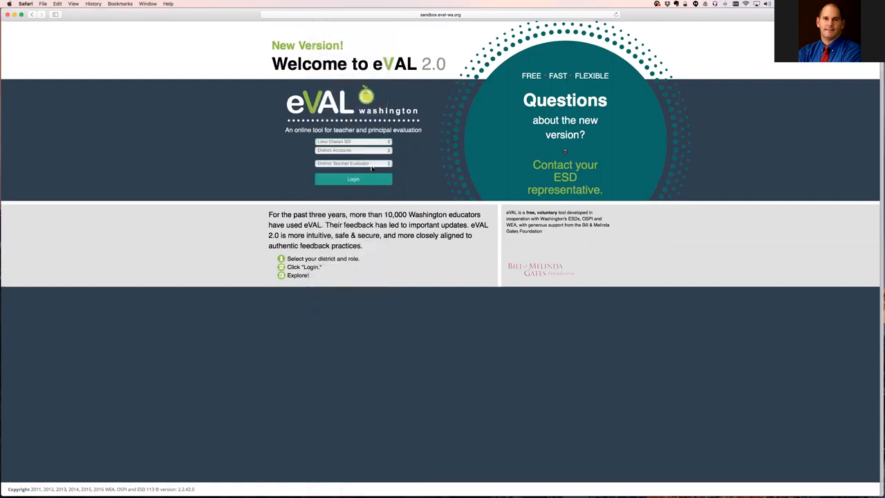
left_click(360, 181)
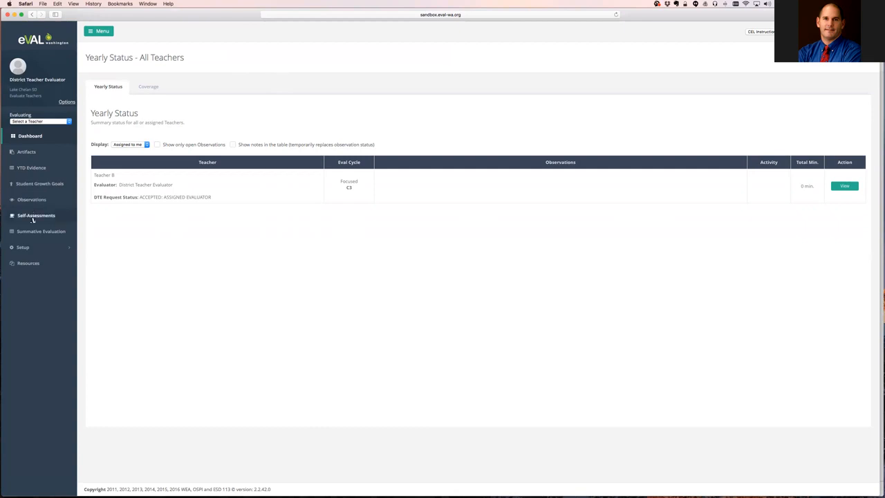
Go to Setup > Assignment Requests to list the district-wide evaluator requests.
left_click(25, 248)
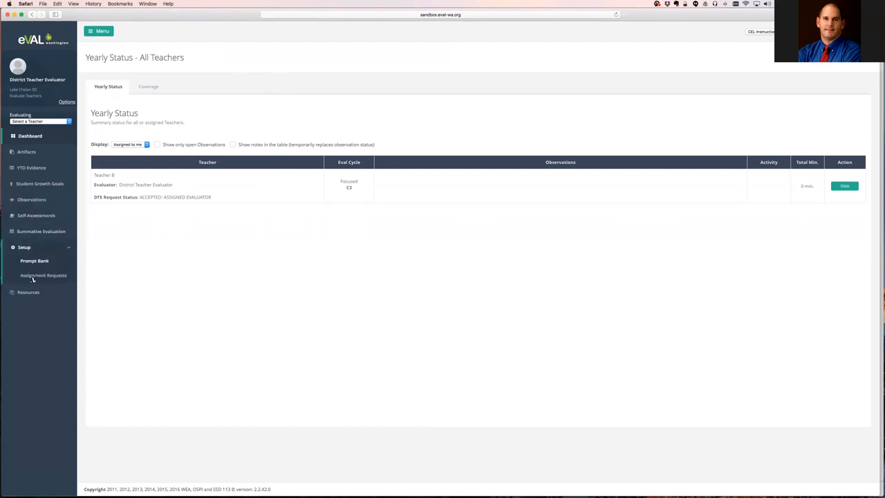
left_click(38, 277)
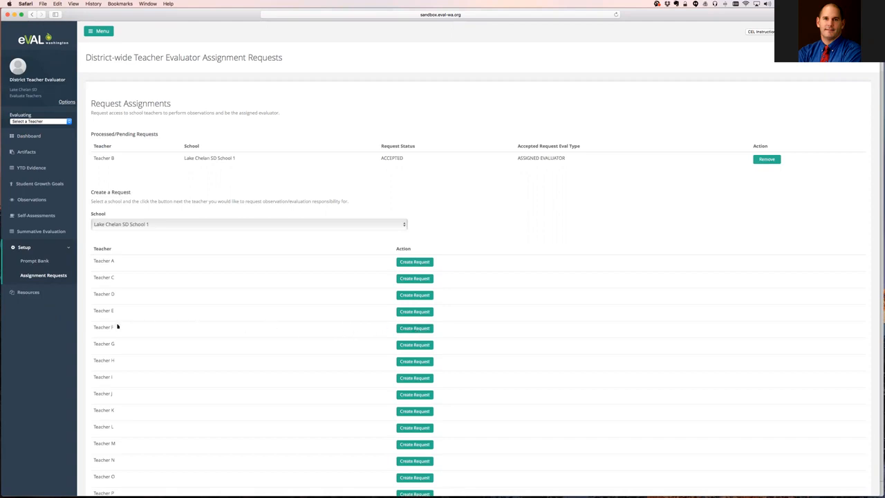
Create a pending evaluation request for Teacher F, then return to the admin's Chrome window.
left_click(415, 329)
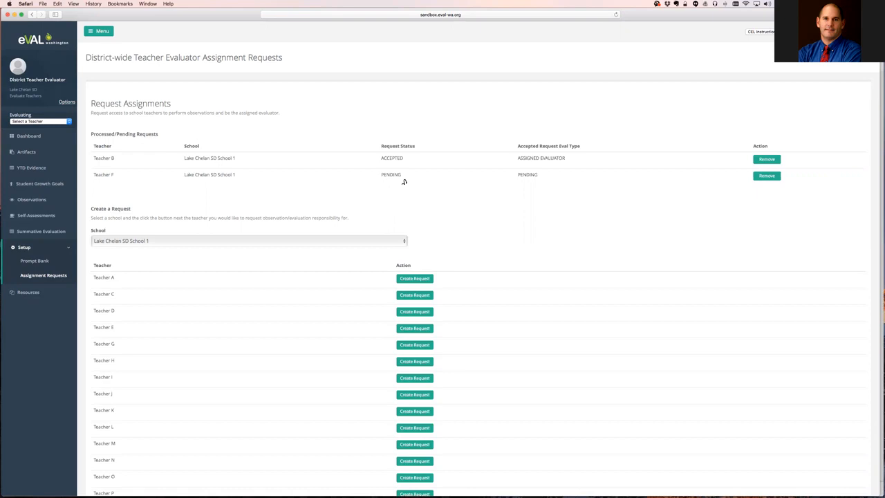
key("super+Tab")
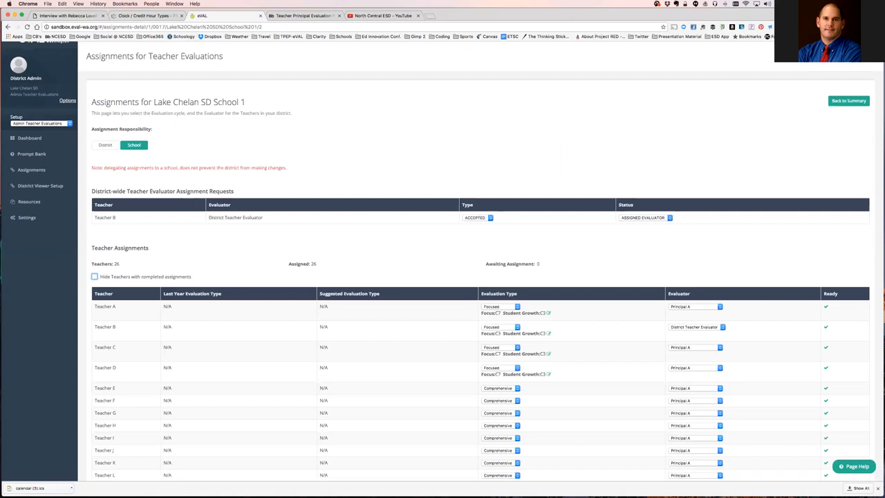
Go from the framework dashboard to School 1's teacher assignments to see Teacher F's Pending request.
left_click(30, 138)
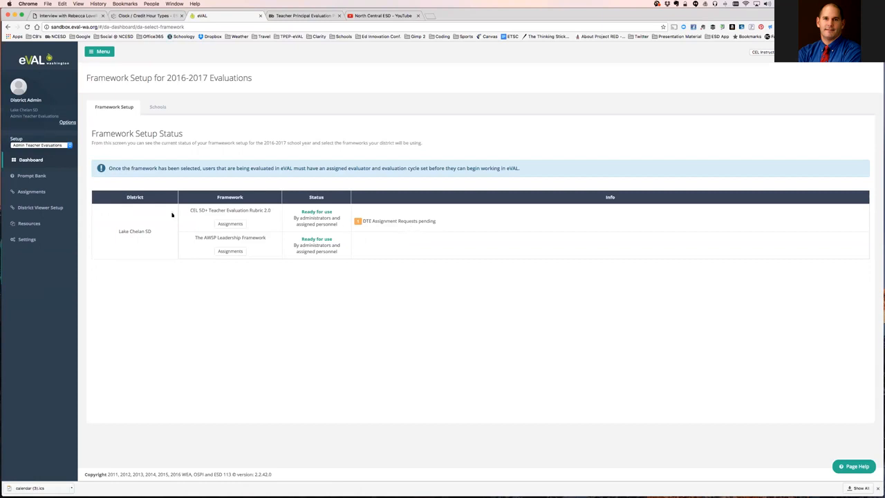
left_click(235, 225)
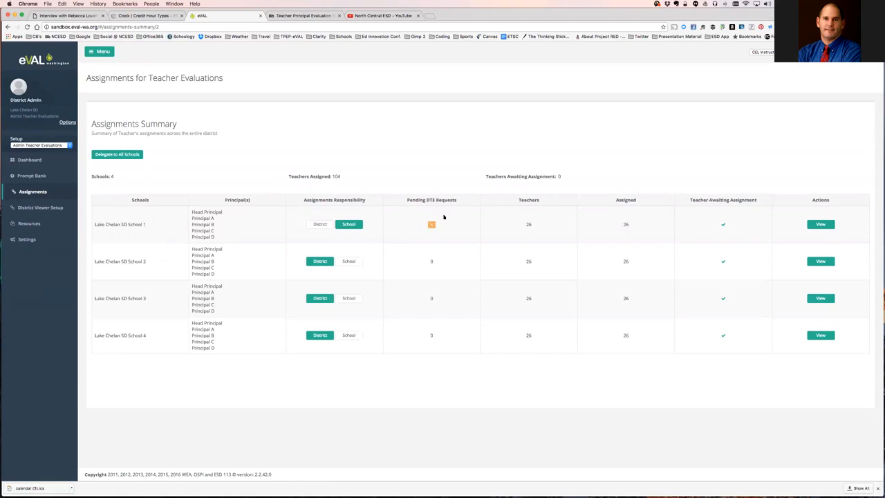
left_click(821, 226)
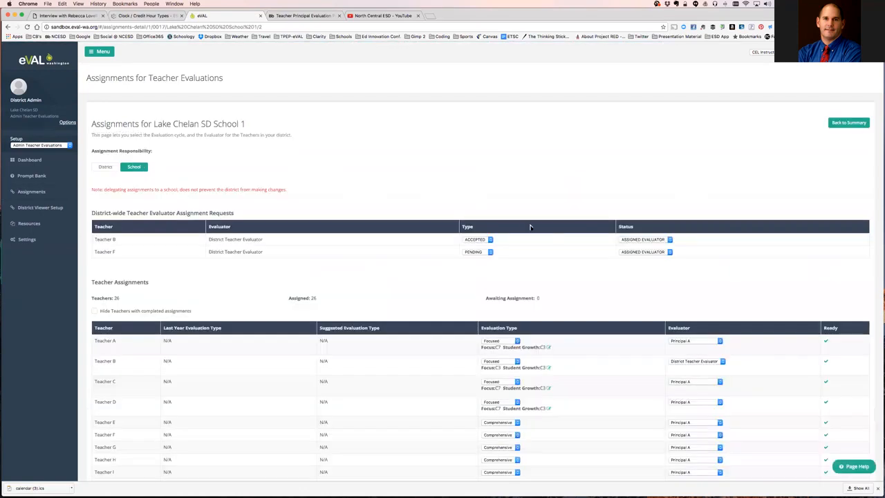
scroll(358, 190, "down", 1)
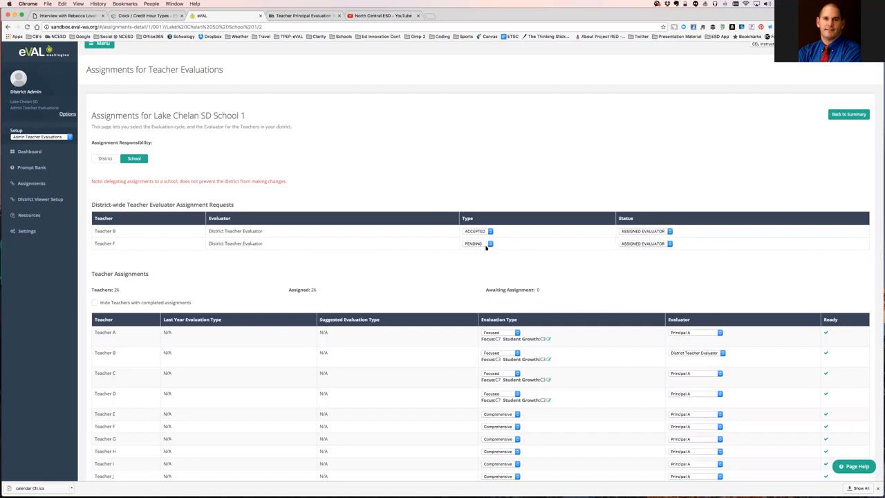
Set Teacher F's request type to ACCEPTED and keep the status as Assigned Evaluator.
left_click(489, 245)
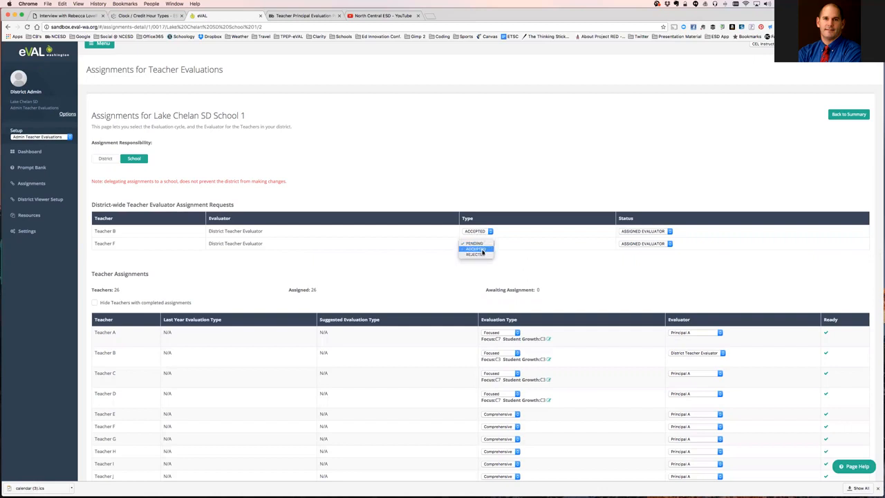
left_click(483, 251)
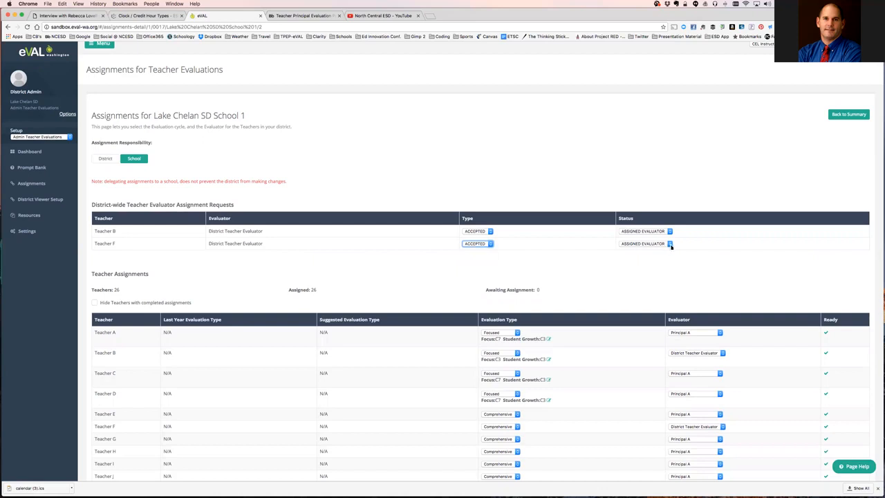
left_click(670, 245)
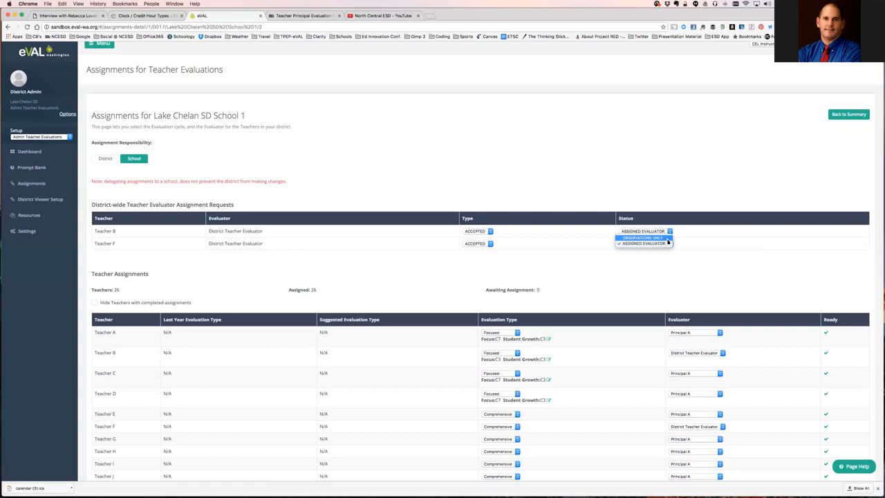
left_click(665, 244)
key("super+Tab")
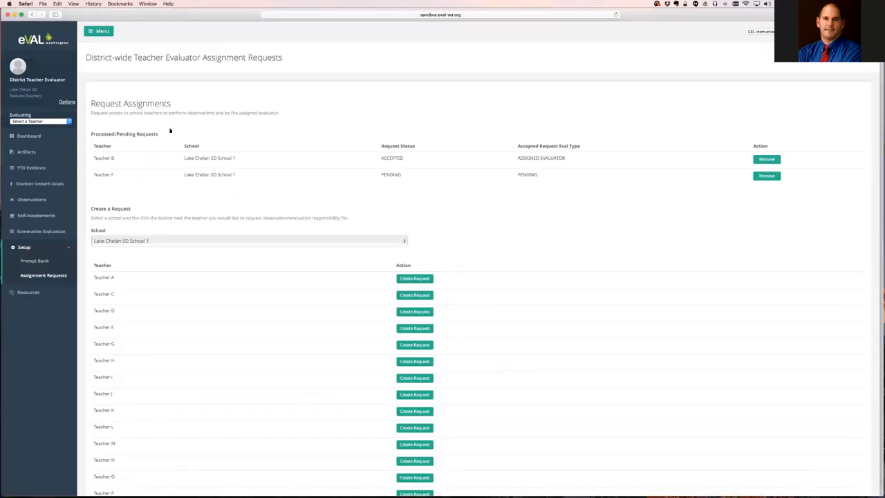
left_click(30, 137)
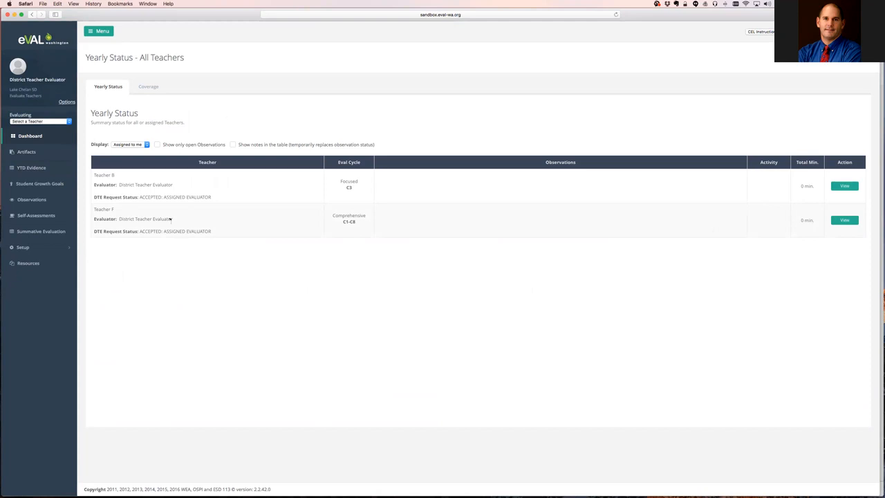
key("super+Tab")
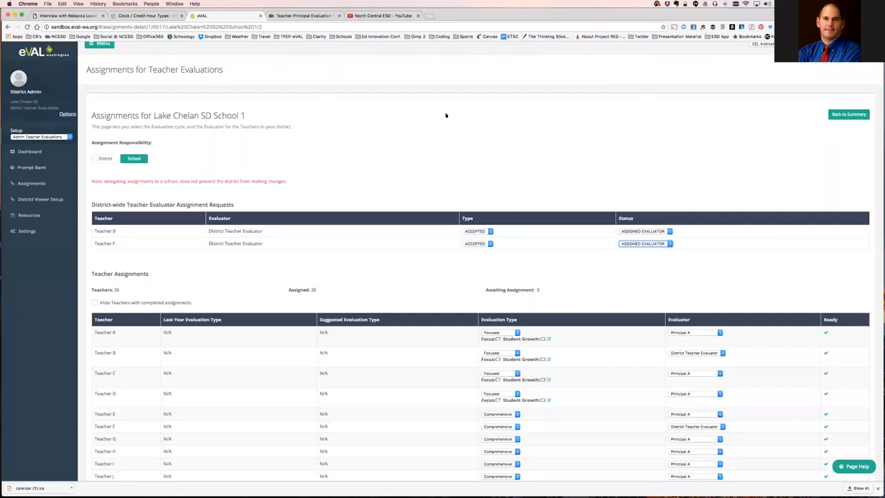
Open the District Prompt Bank and add a blank new Pre-Conference prompt.
left_click(28, 170)
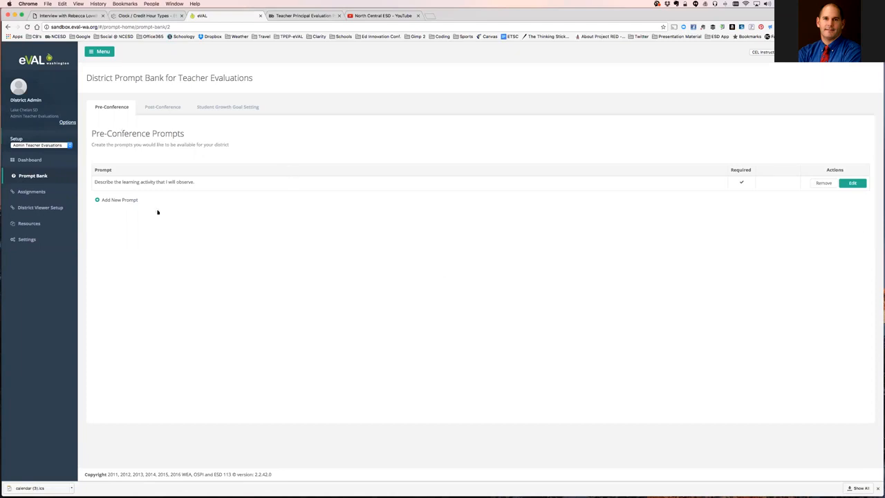
left_click(114, 200)
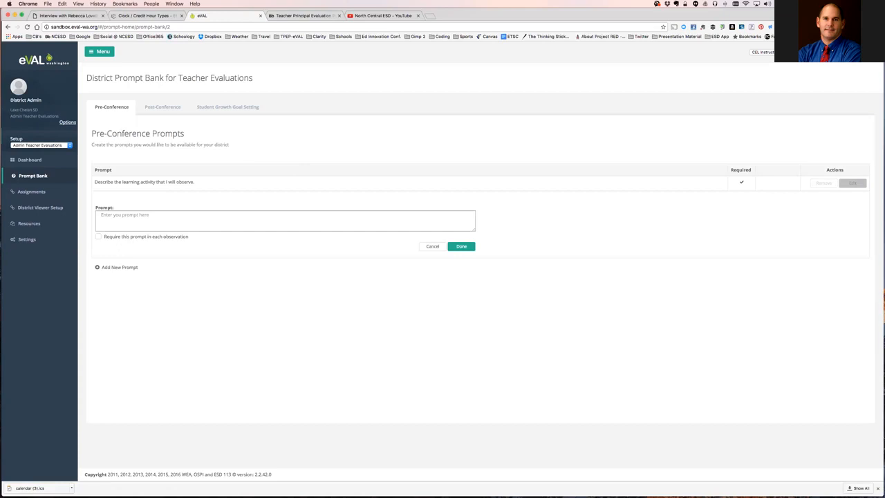
Add the required prompt 'Describe the learning activity that I will obser…', then remove the duplicate.
left_click(139, 214)
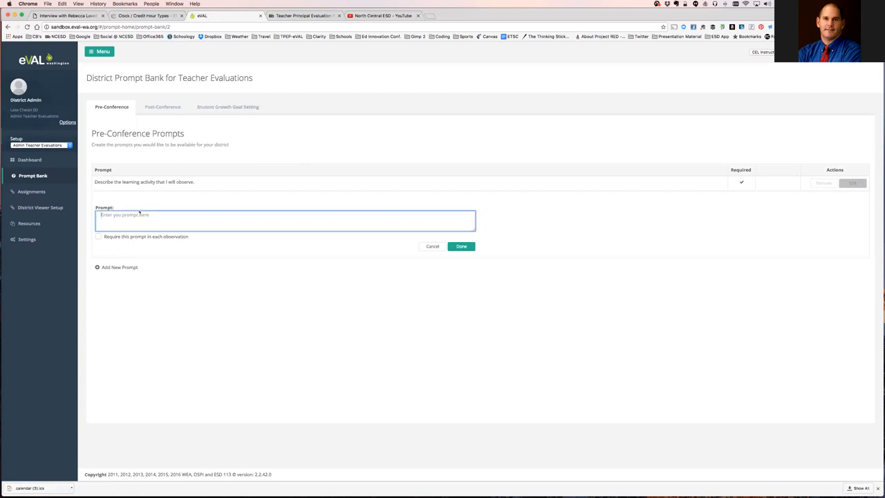
type("Describe the learning activity that I will observe.")
left_click(99, 237)
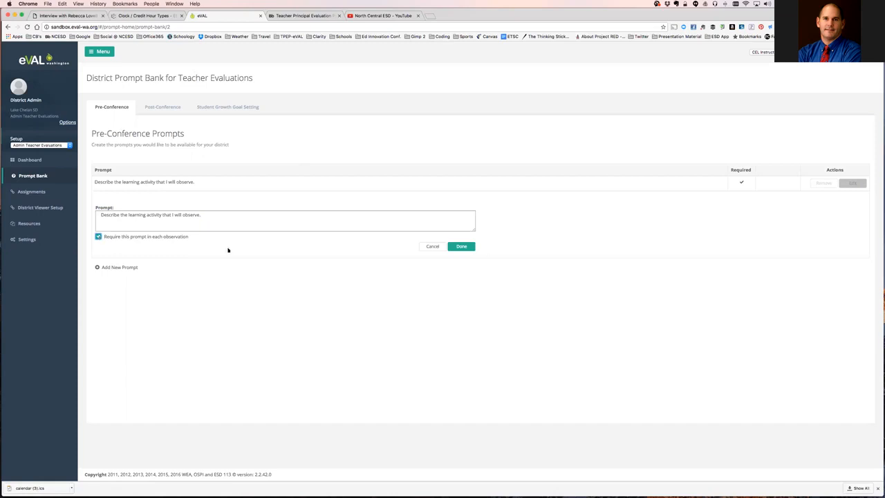
left_click(462, 247)
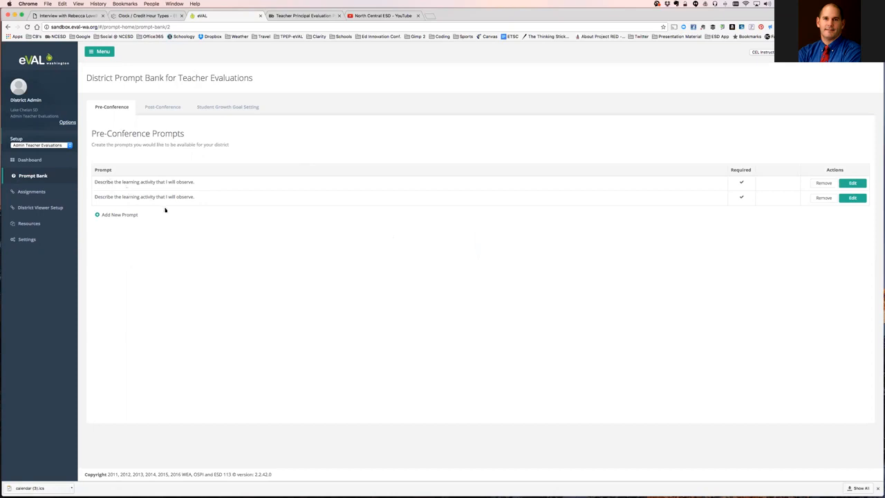
left_click(823, 199)
left_click(460, 111)
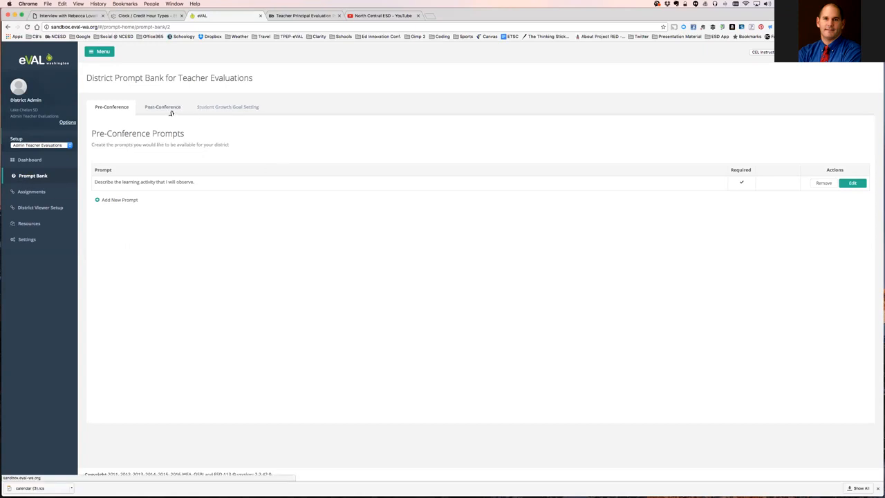
Add a Student Growth Goal prompt 'Using multiple student data elements to modify' aligned to C3.
left_click(231, 109)
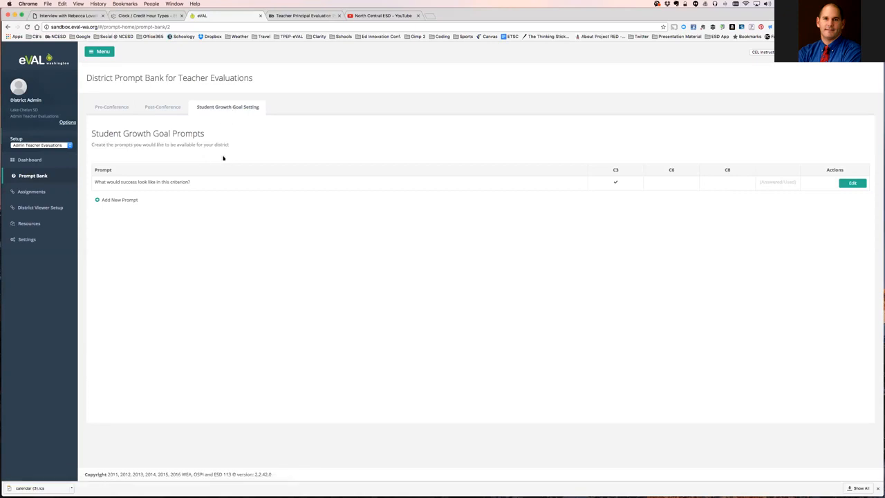
left_click(117, 201)
left_click(117, 215)
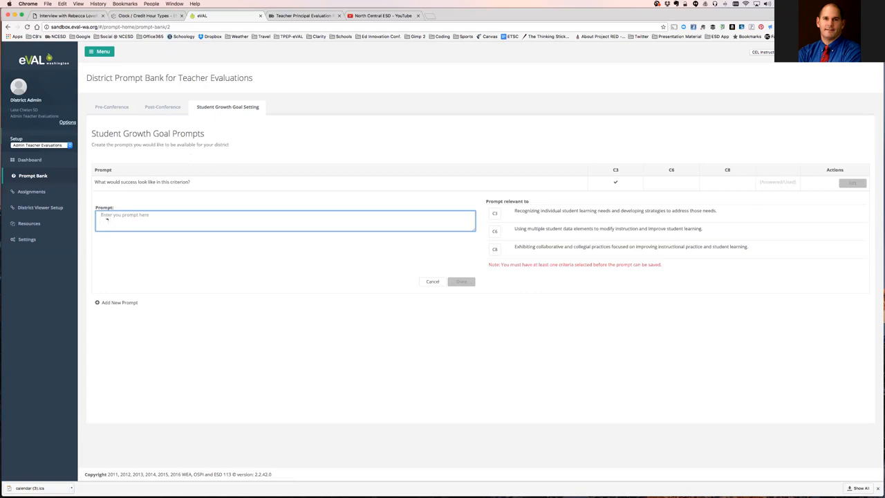
type("Using multiple student data elements to modify.....")
left_click(495, 215)
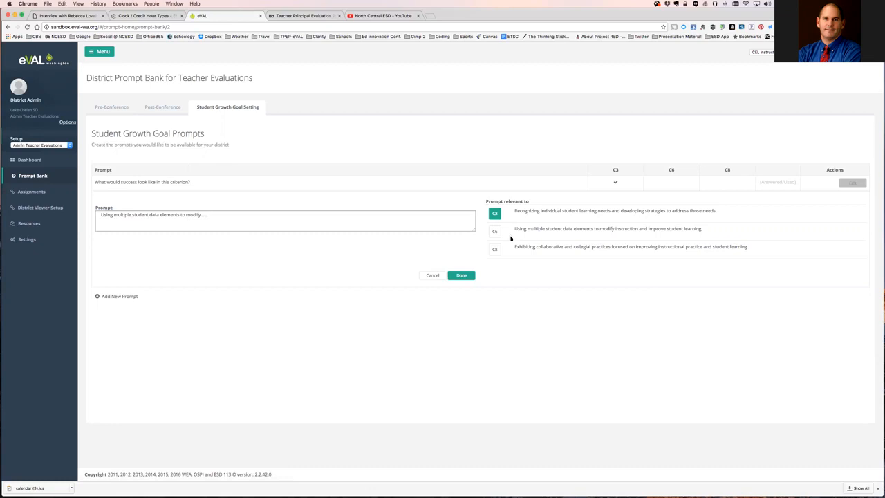
left_click(462, 276)
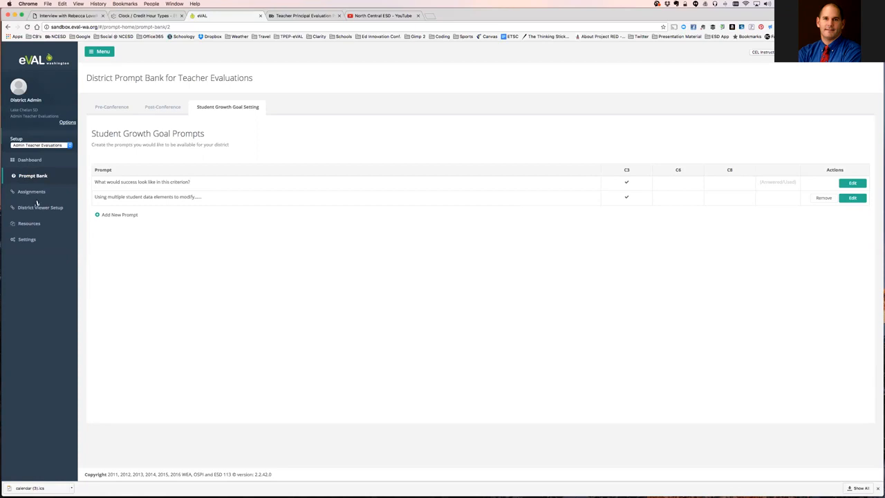
left_click(34, 225)
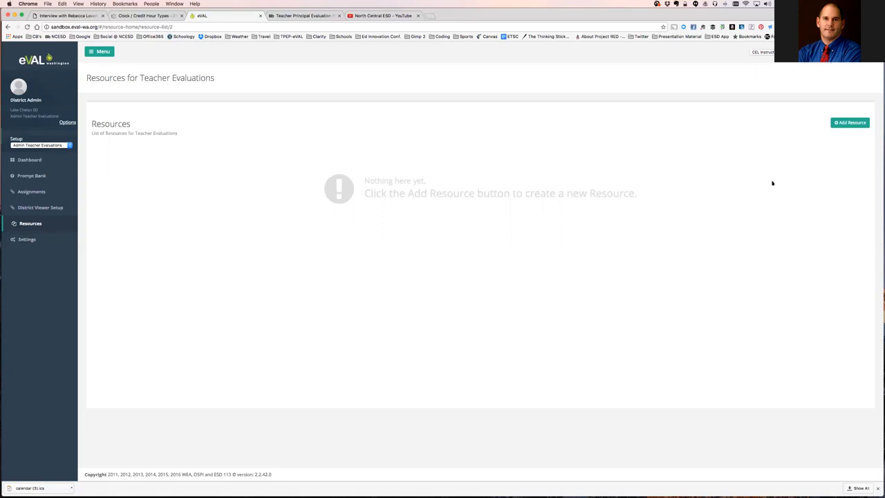
Add a resource on the Resources page to open the 'New Resource' edit form.
left_click(845, 126)
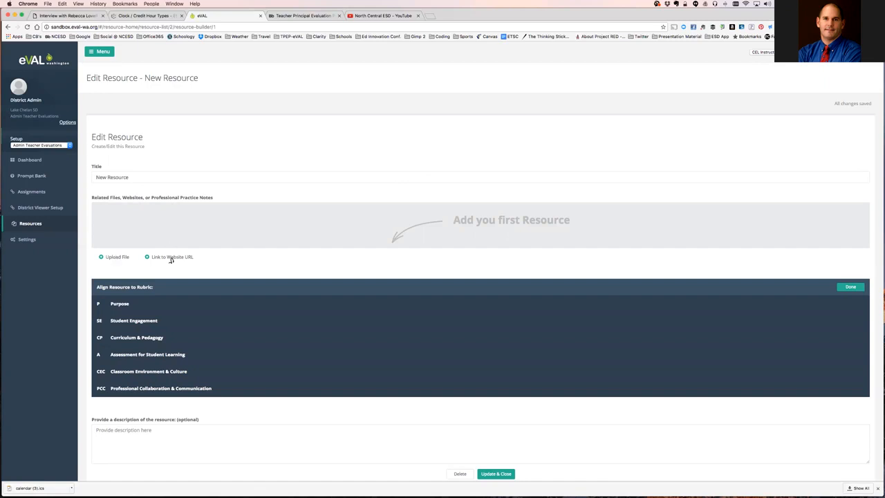
Tick then clear the P1 Purpose alignment, leaving the resource unaligned, then open District Viewer Setup.
left_click(104, 309)
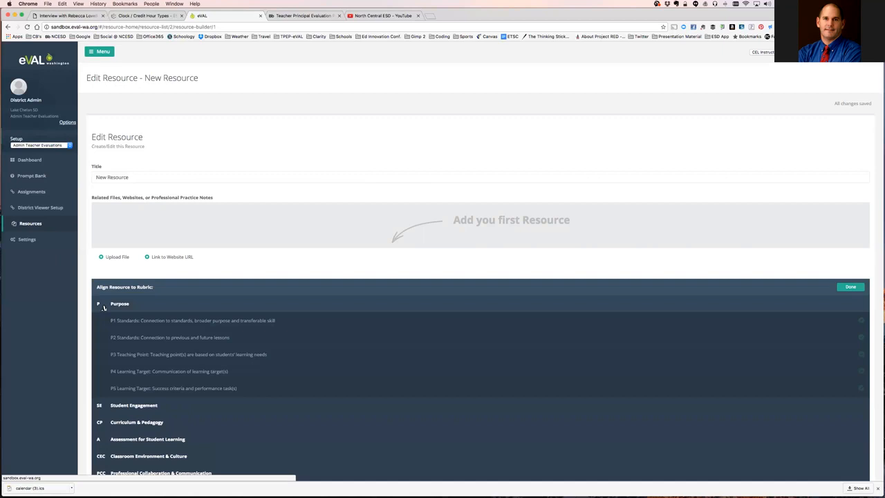
left_click(145, 322)
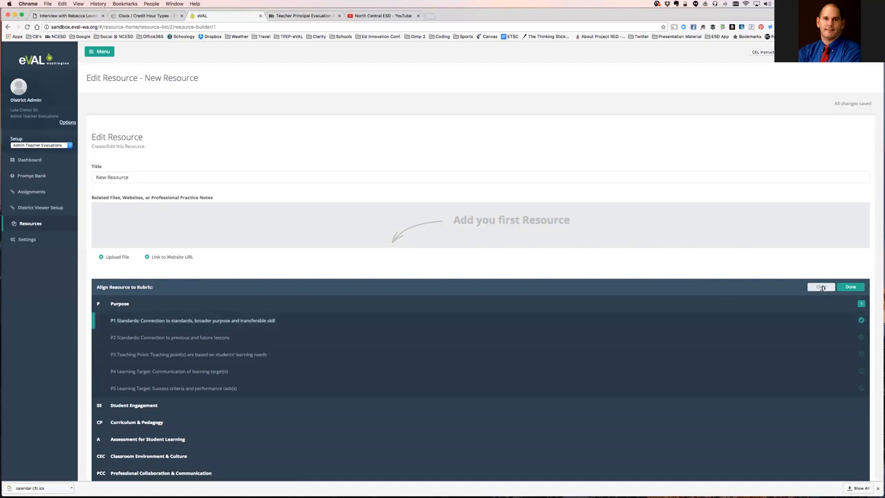
left_click(821, 287)
left_click(851, 287)
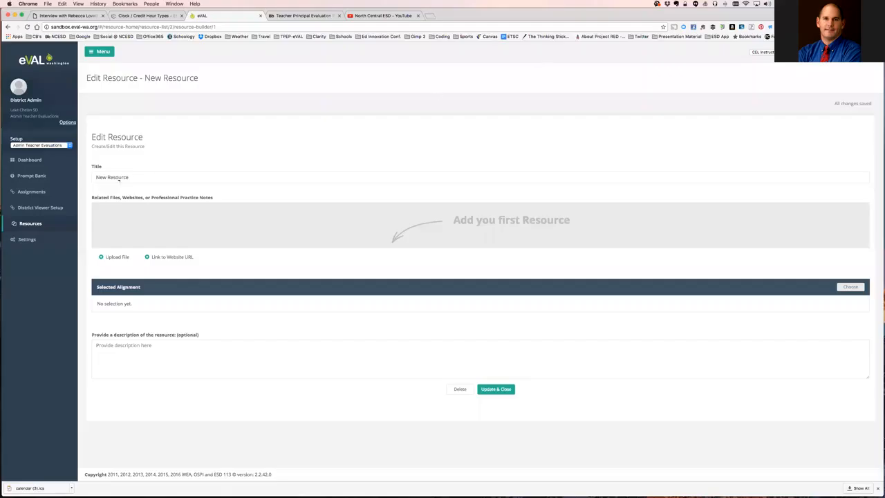
left_click(38, 209)
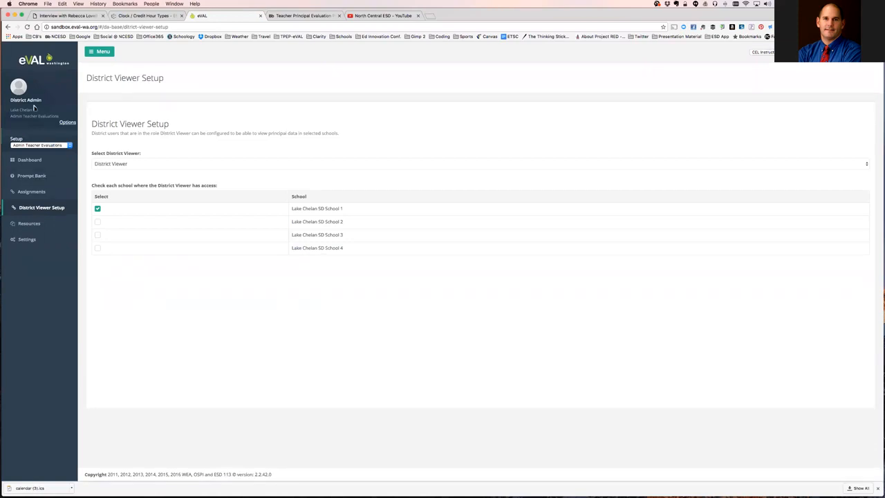
left_click(41, 147)
left_click(34, 148)
left_click(31, 213)
left_click(144, 166)
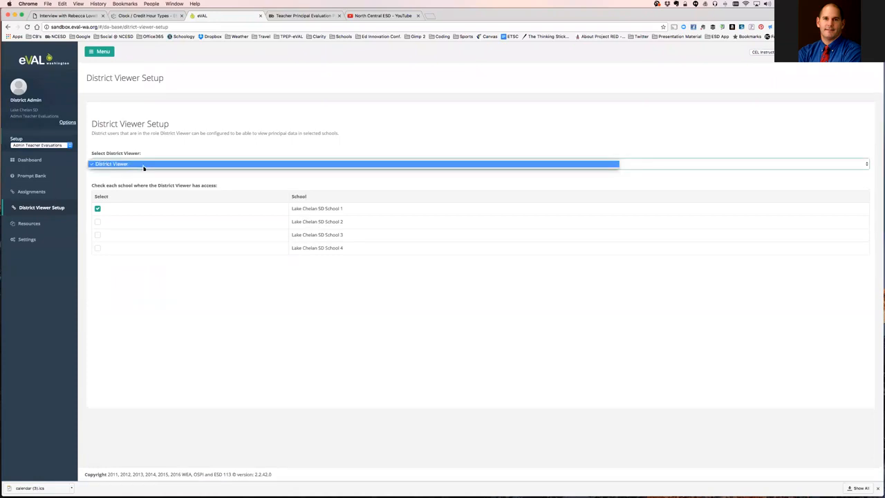
left_click(144, 166)
left_click(134, 165)
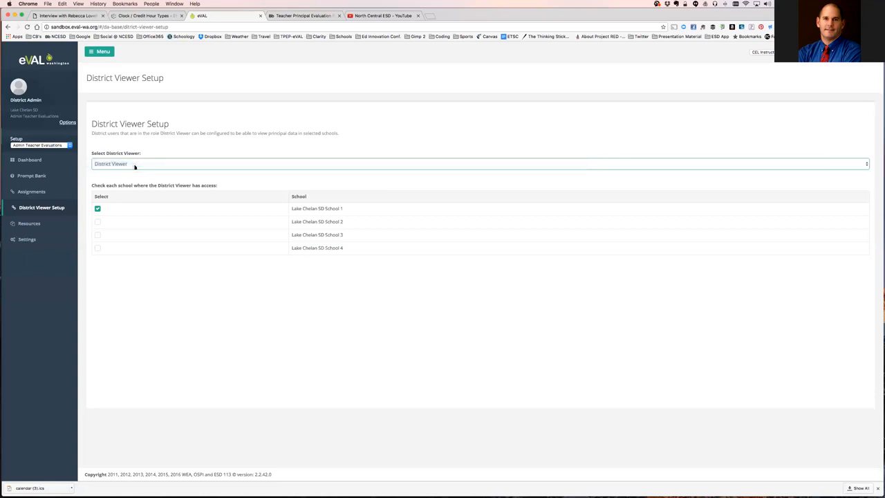
left_click(98, 209)
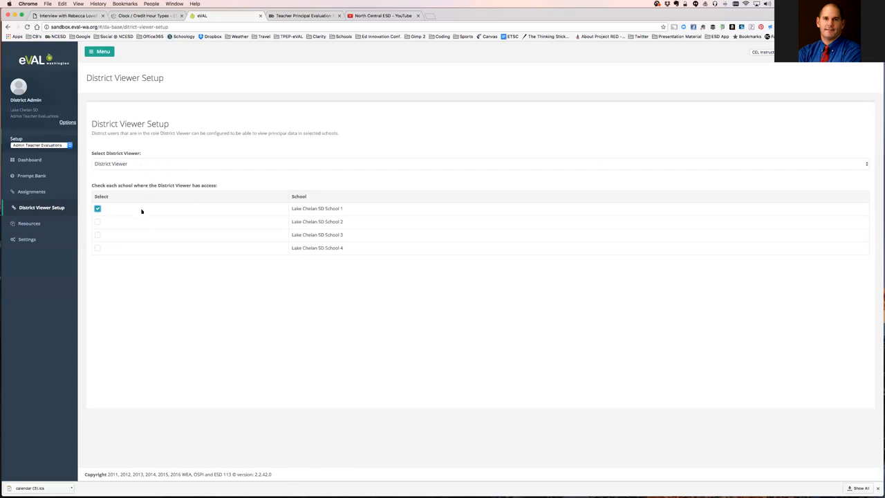
left_click(117, 166)
left_click(132, 167)
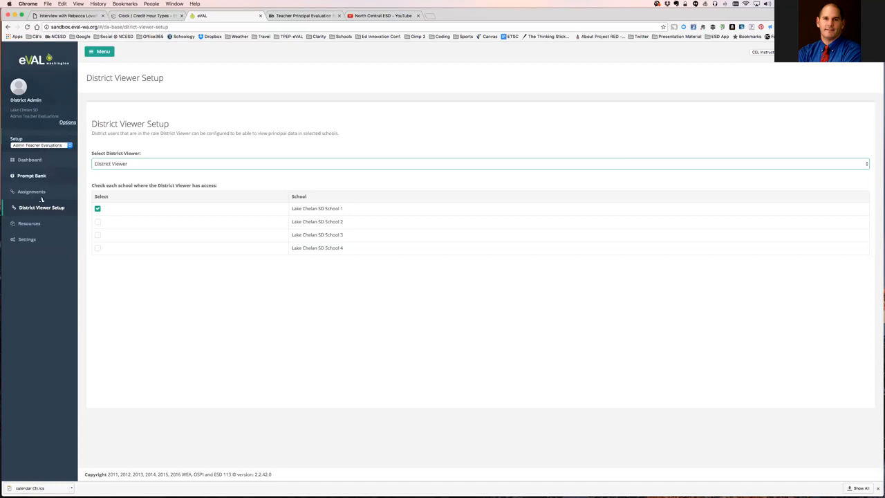
Open Settings to show the Select Settings for Teacher Evaluations page.
left_click(28, 240)
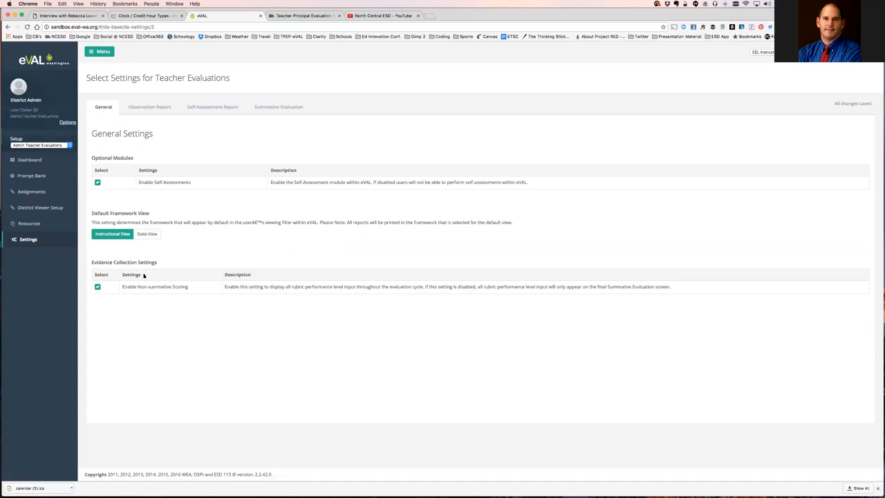
View the Observation Report, Self-Assessment Report and Summative Evaluation settings in turn.
left_click(157, 110)
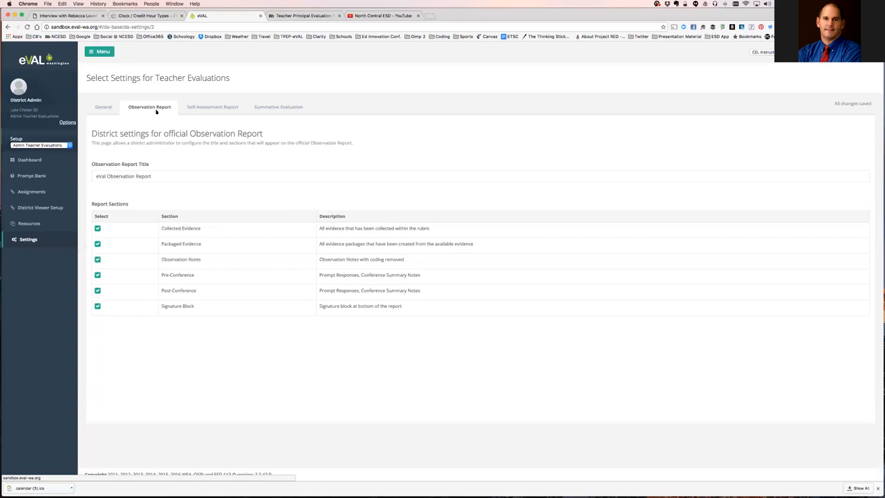
left_click(207, 108)
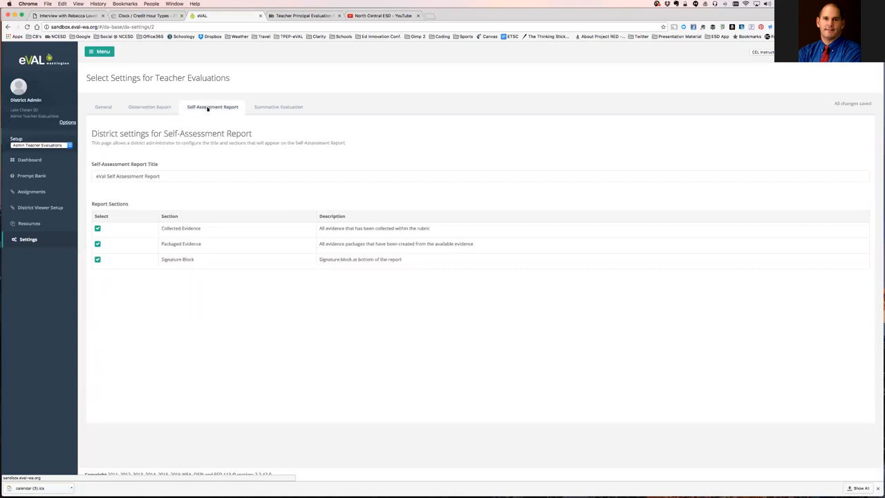
left_click(267, 109)
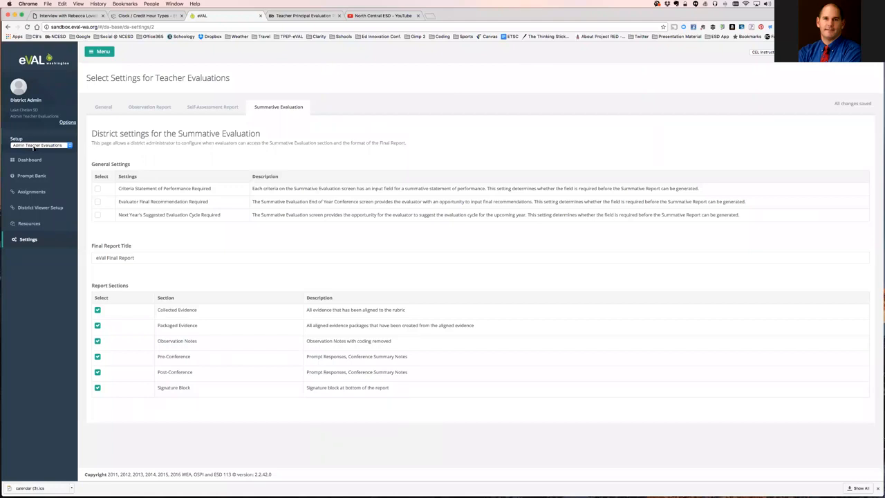
Switch the Setup role to Admin Principal Evaluations.
left_click(42, 147)
left_click(41, 151)
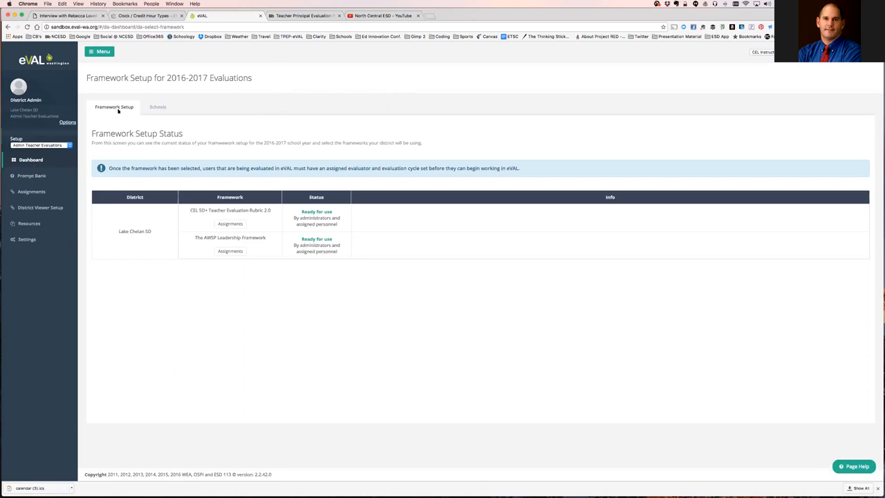
Show the Schools tab listing each school's principal and assigned teacher counts.
left_click(158, 107)
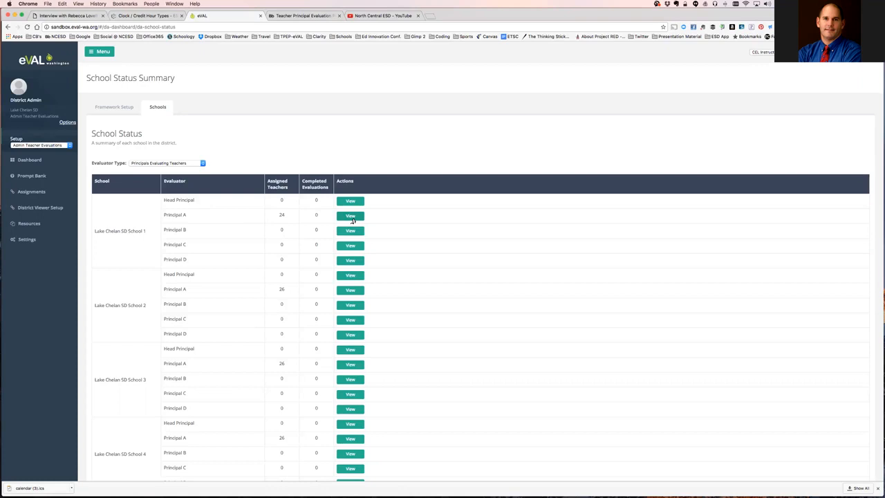
View Principal A's Yearly Status list of teachers at Lake Chelan SD School 1.
left_click(354, 219)
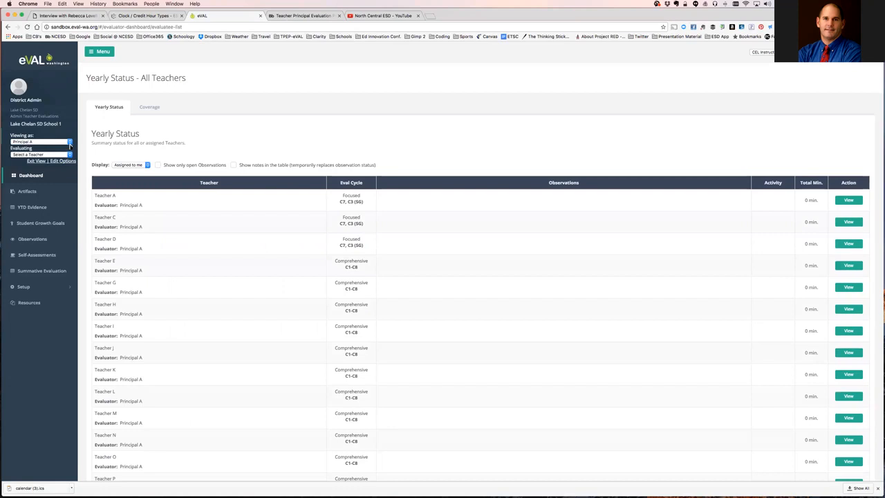
left_click(70, 143)
left_click(66, 142)
left_click(847, 202)
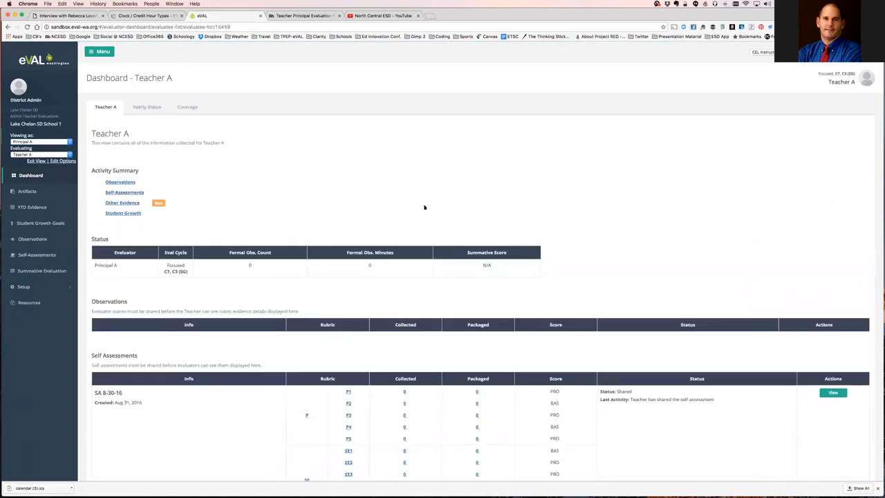
scroll(426, 204, "down", 1)
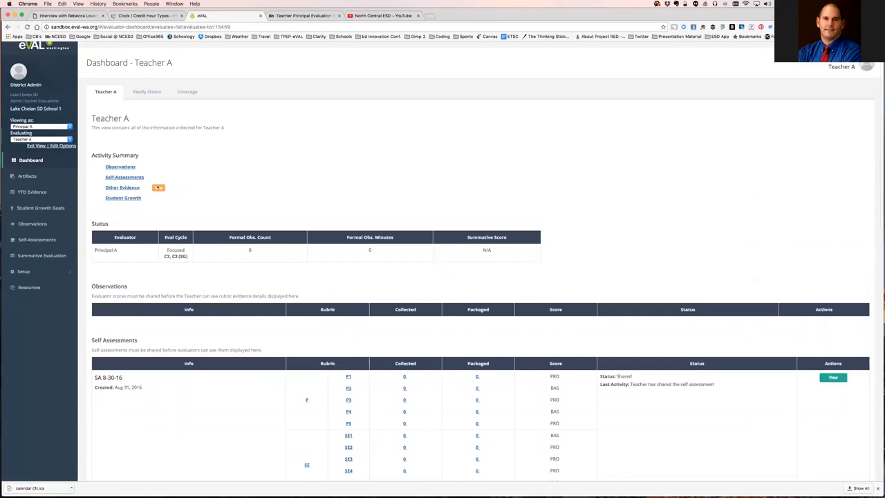
scroll(256, 258, "down", 7)
scroll(258, 260, "down", 3)
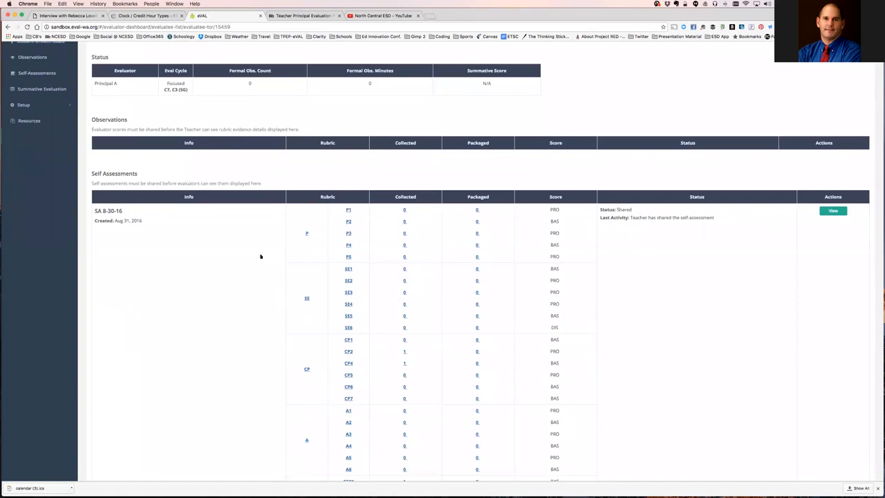
scroll(279, 243, "down", 6)
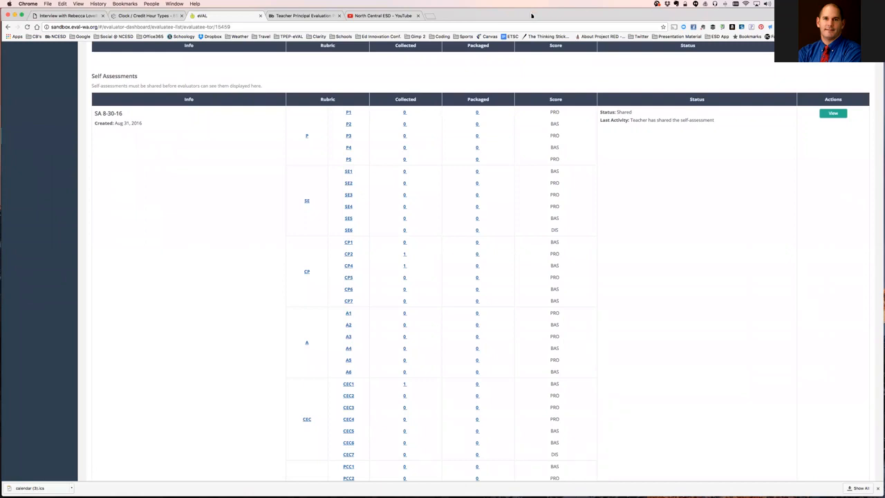
scroll(547, 47, "up", 8)
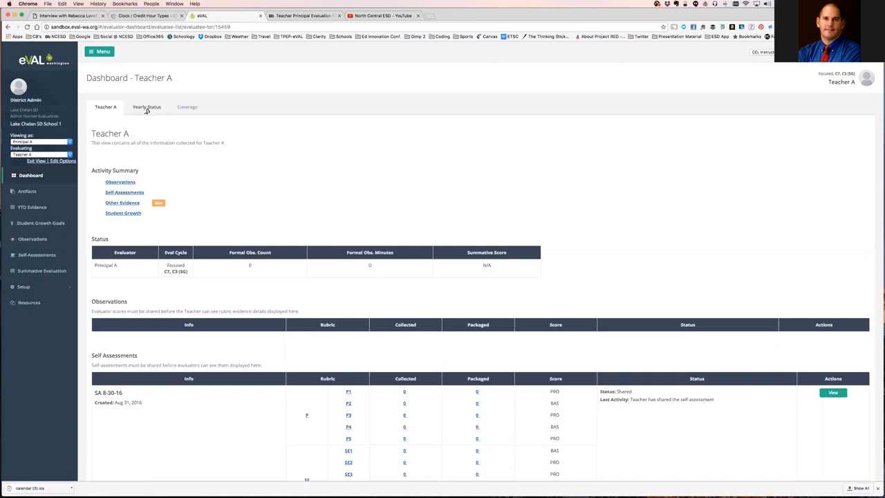
Review Principal A's all-teacher yearly status, then bring up the all-teacher coverage overview.
left_click(146, 108)
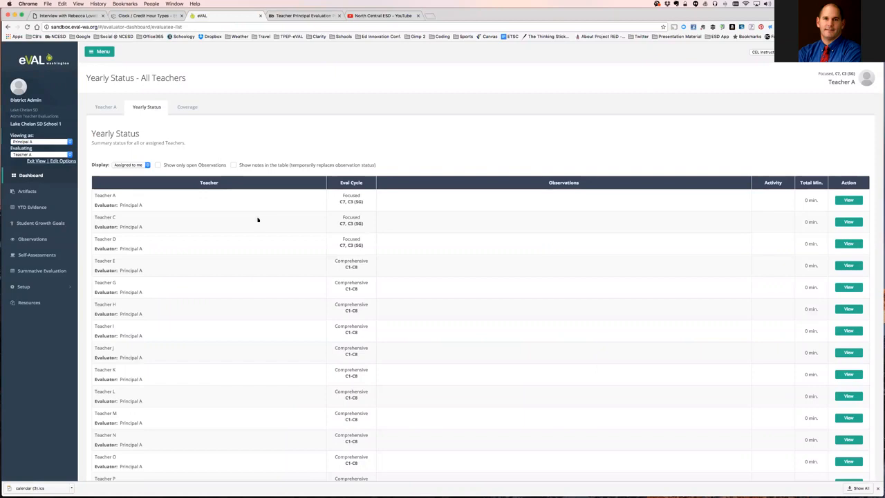
scroll(256, 219, "down", 1)
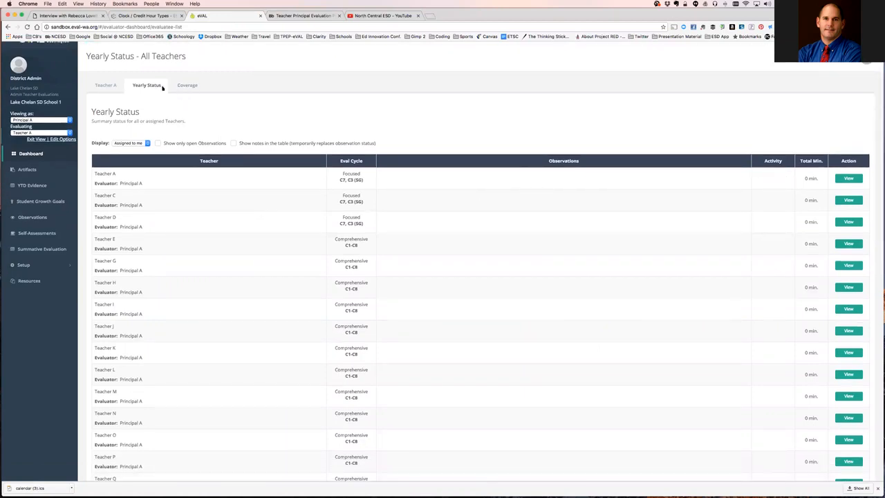
left_click(189, 87)
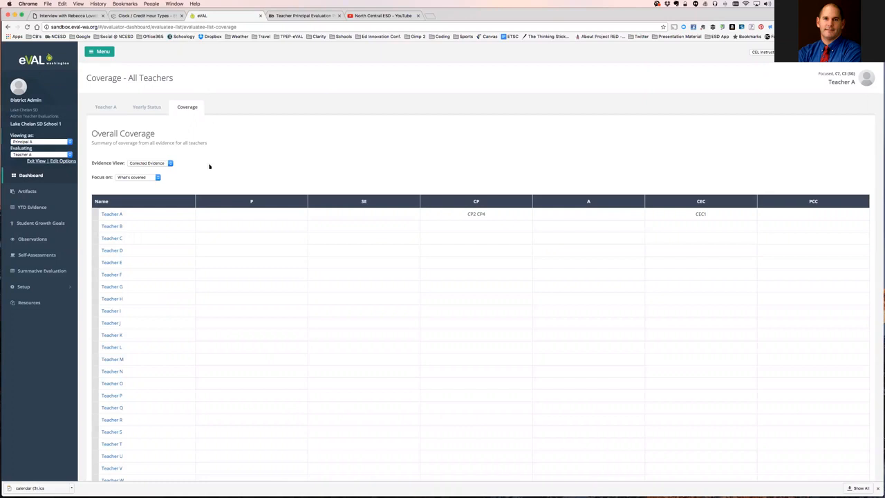
Keep coverage on Collected Evidence, focus it on What's not covered, then switch to the NCESD eVAL page.
left_click(171, 165)
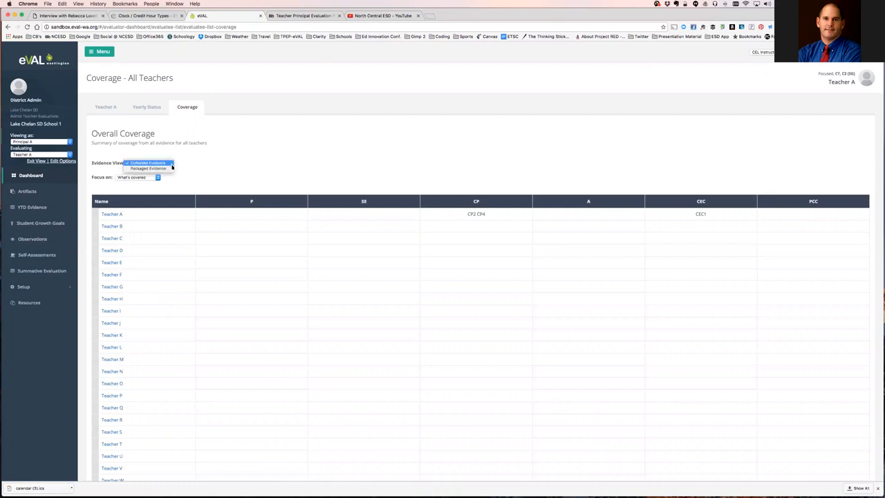
left_click(171, 164)
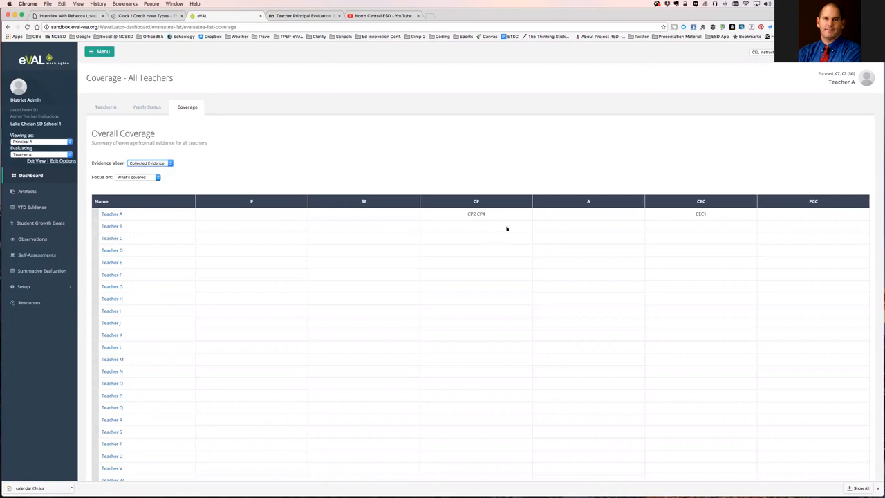
left_click(158, 177)
left_click(155, 176)
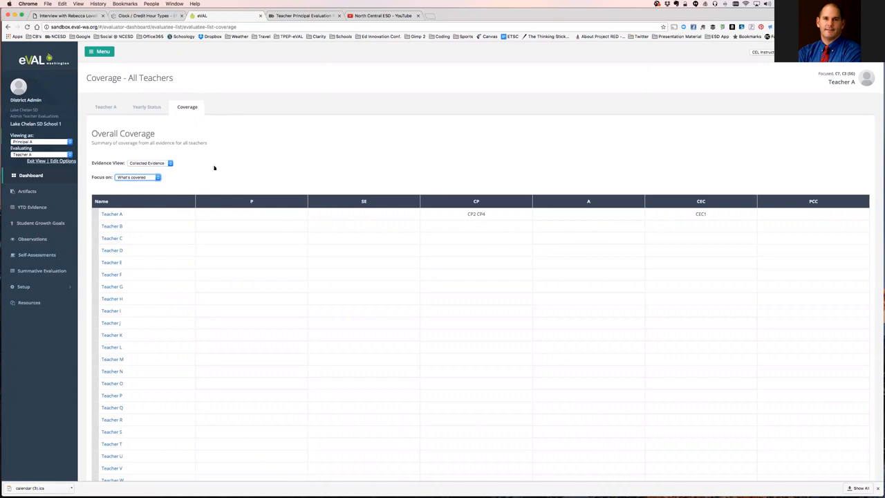
left_click(161, 180)
left_click(173, 180)
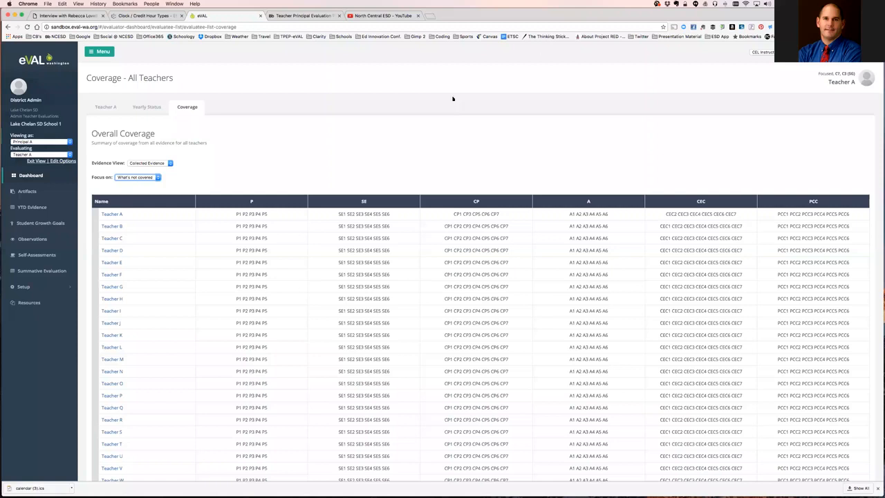
left_click(299, 16)
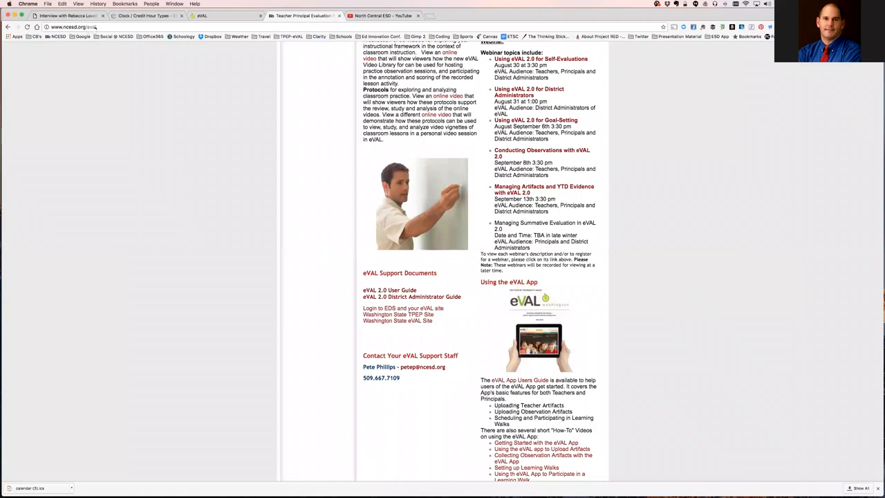
scroll(314, 181, "up", 15)
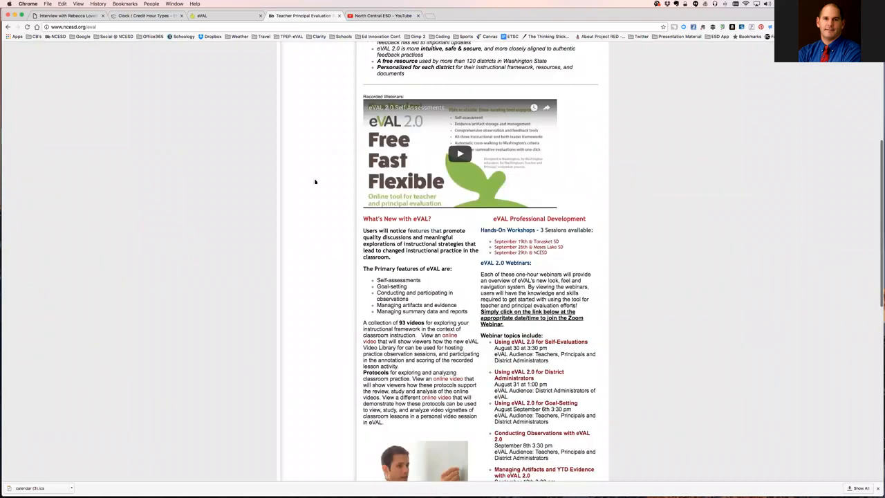
scroll(315, 181, "down", 1)
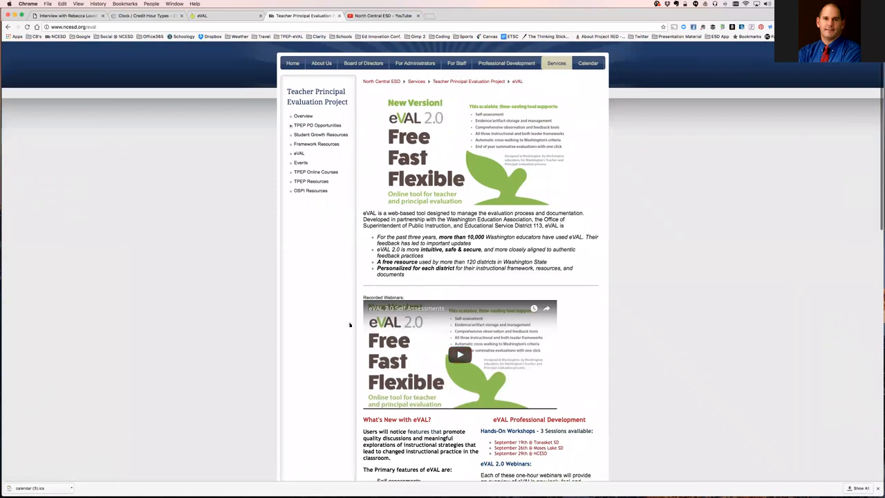
scroll(350, 323, "down", 3)
scroll(349, 324, "down", 12)
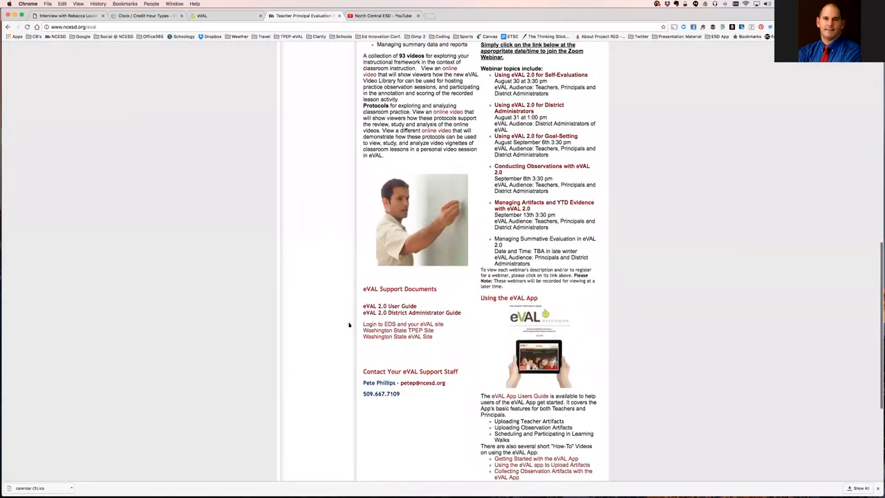
scroll(350, 325, "down", 2)
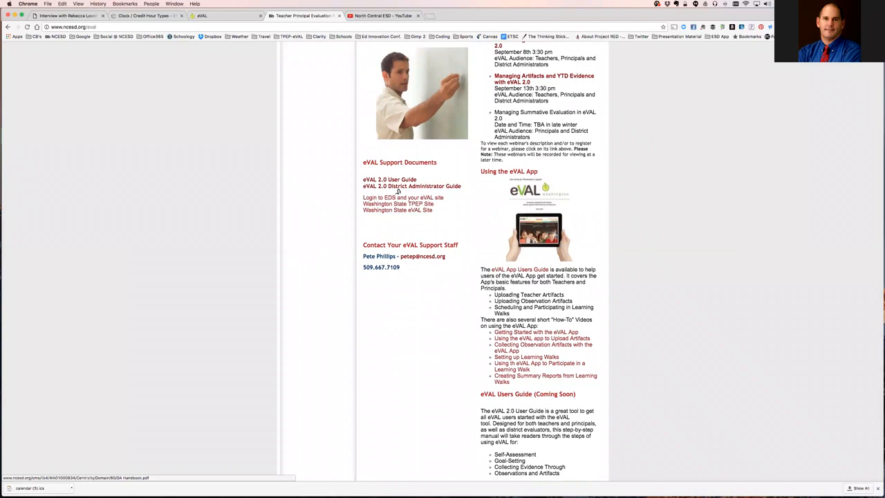
scroll(397, 191, "up", 2)
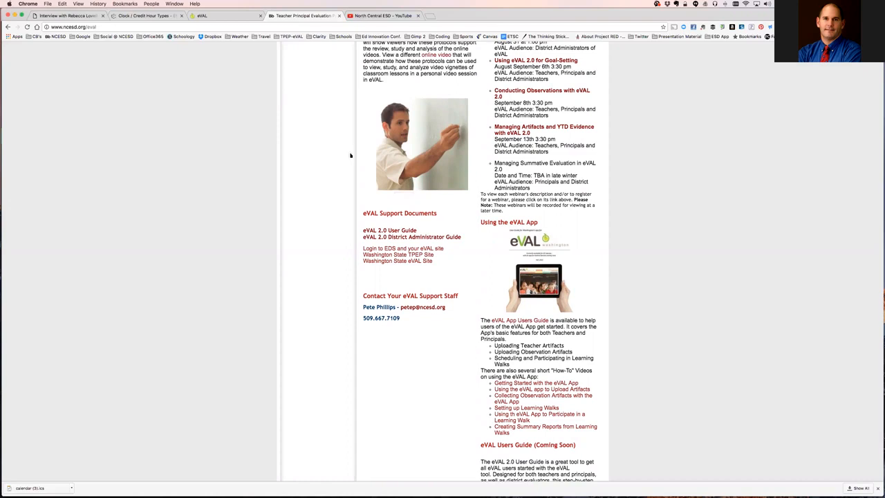
scroll(351, 155, "up", 1)
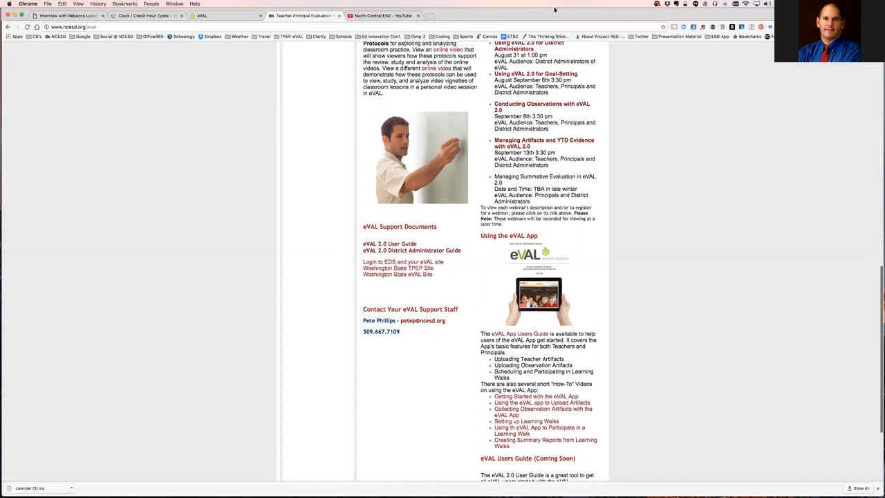